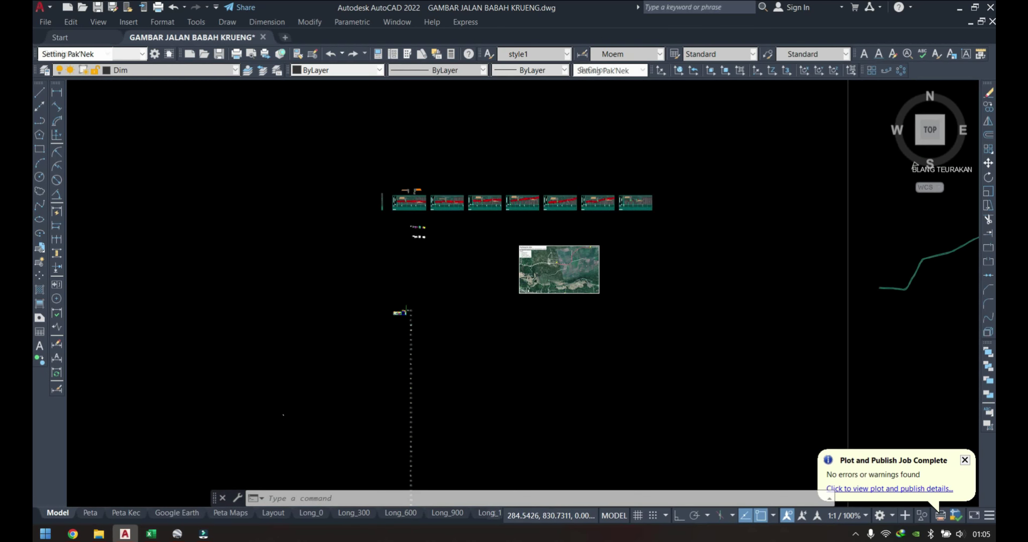
# - Switch through the Peta layout to the Long_0 long-section layout
pyautogui.click(90, 515)
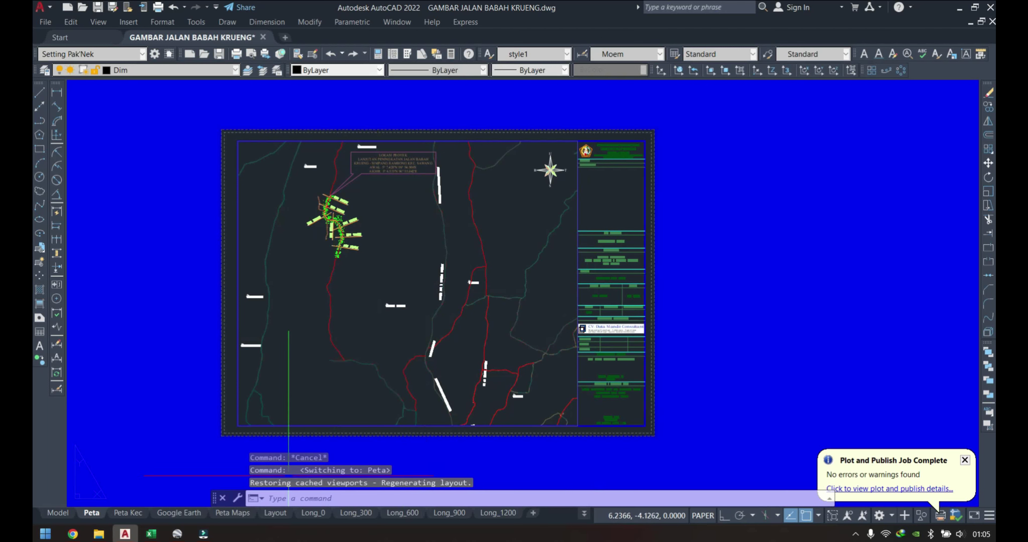
pyautogui.click(314, 514)
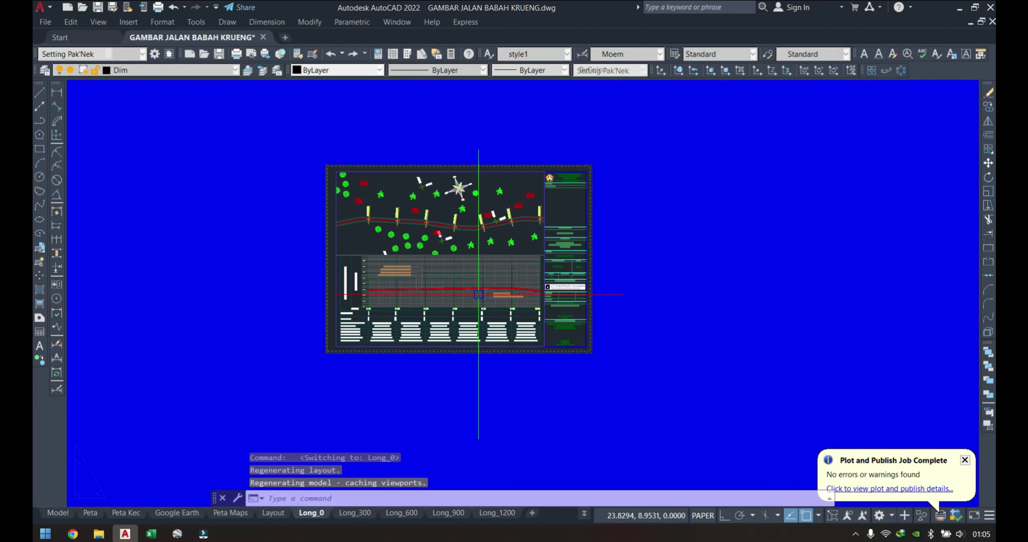
# - Preview the Long_0 plot, cancel without printing, and return to Model space
pyautogui.hotkey('ctrl', 'p')
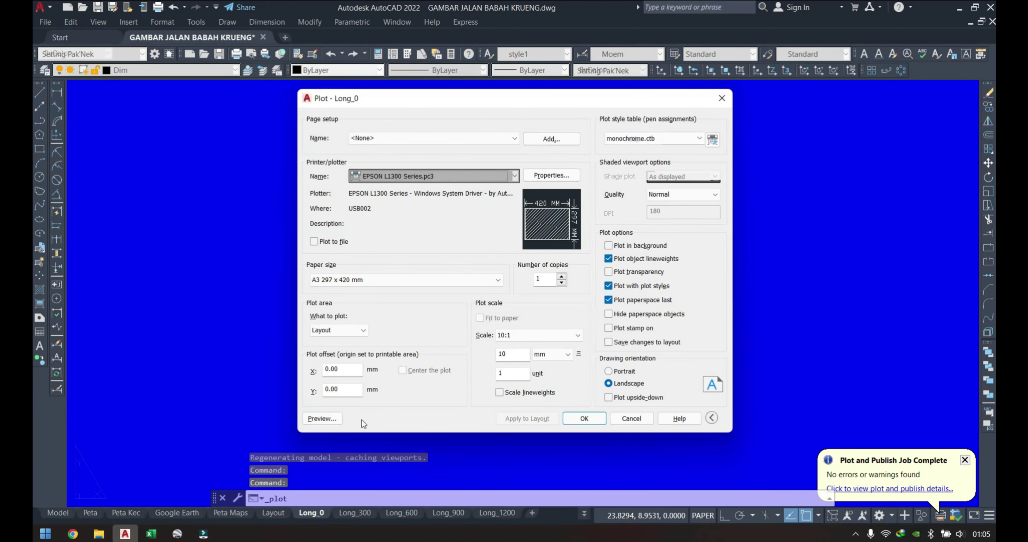
pyautogui.click(332, 418)
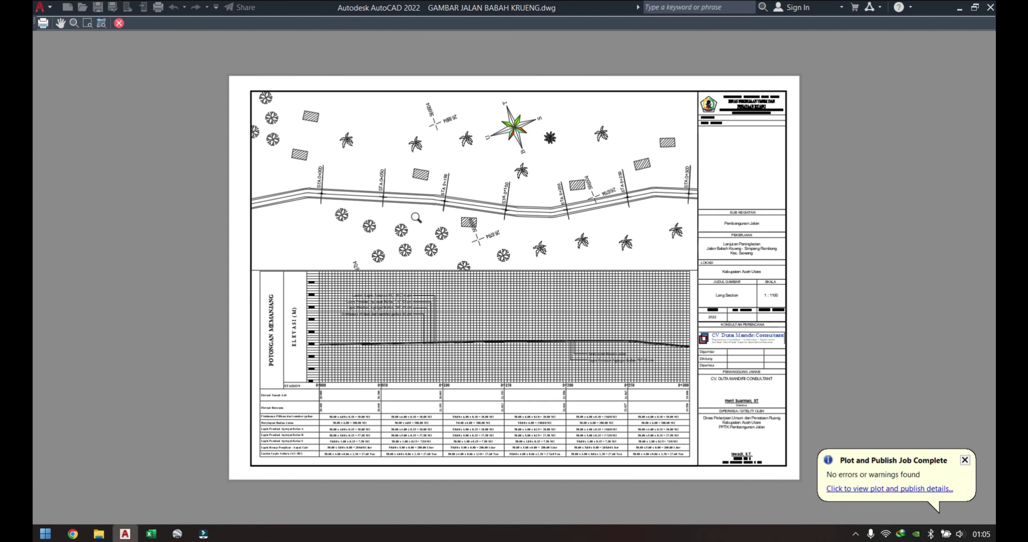
pyautogui.press('Escape')
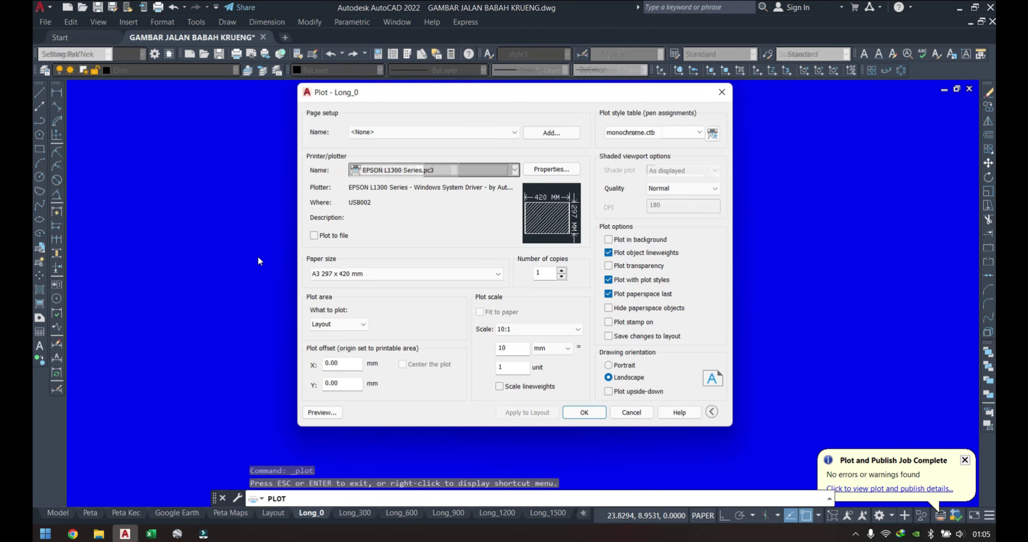
pyautogui.press('Escape')
pyautogui.click(56, 513)
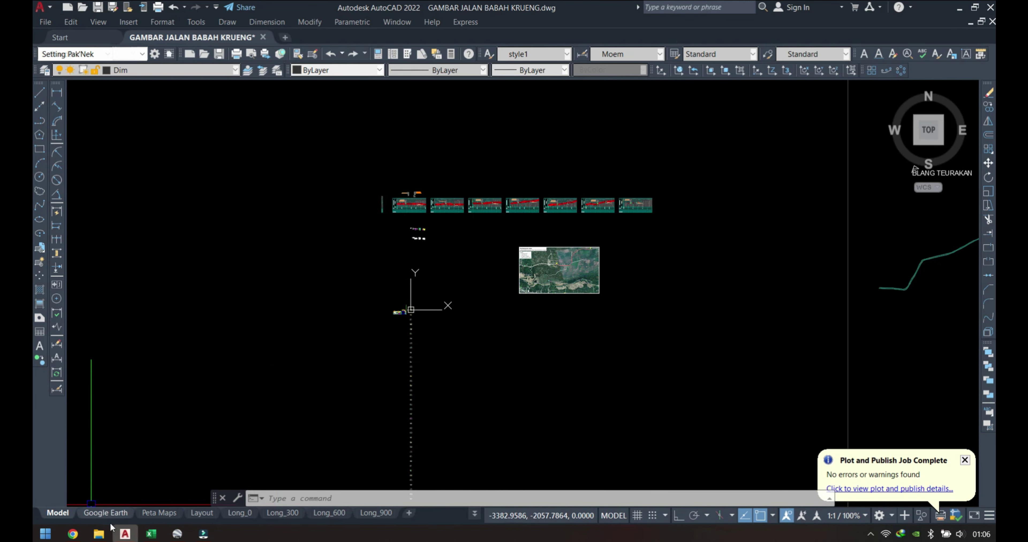
# - Zoom and pan model space to the GAMBAR BESTEK and LEMBAR PENGESAHAN title sheets
pyautogui.scroll(3, 426, 319)
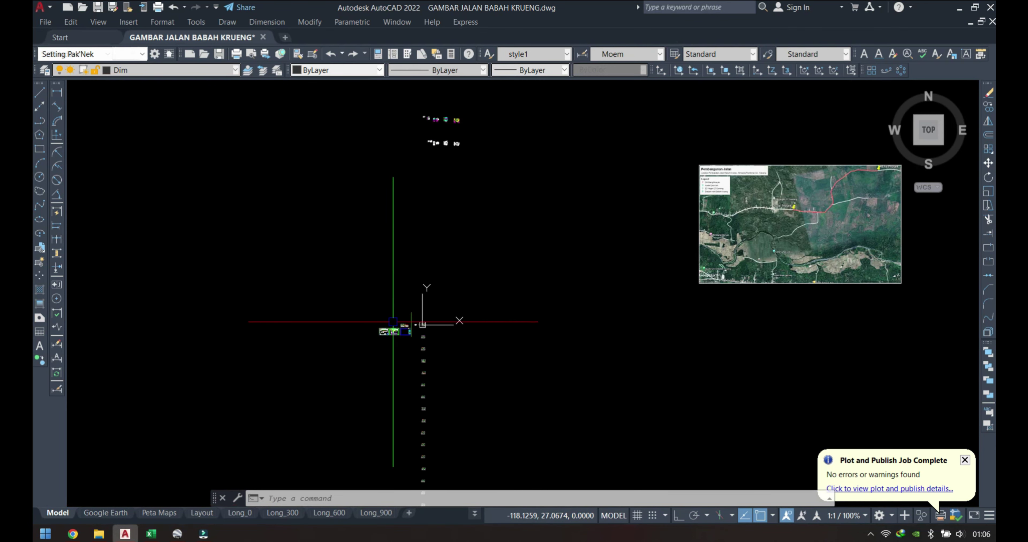
pyautogui.scroll(-3, 474, 262)
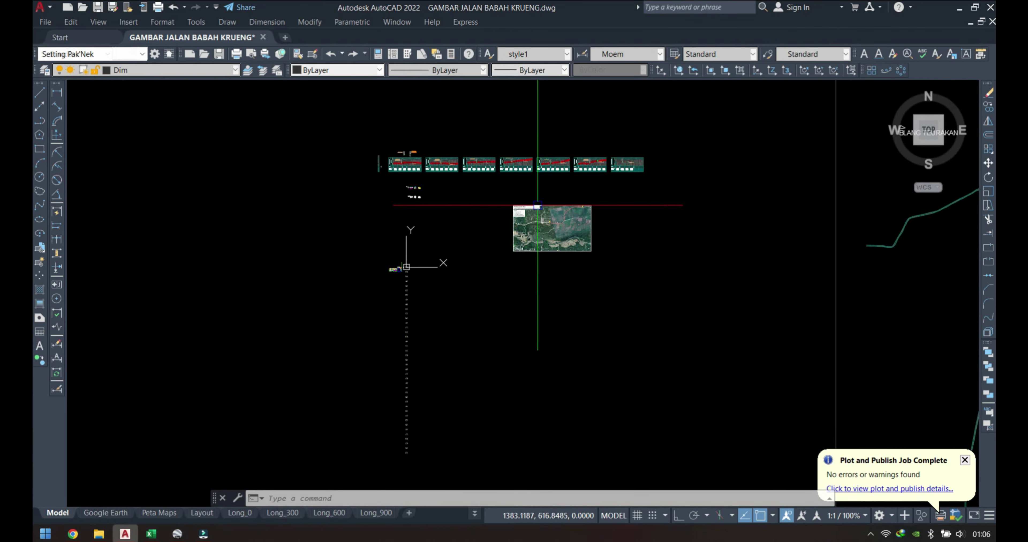
pyautogui.scroll(2, 336, 378)
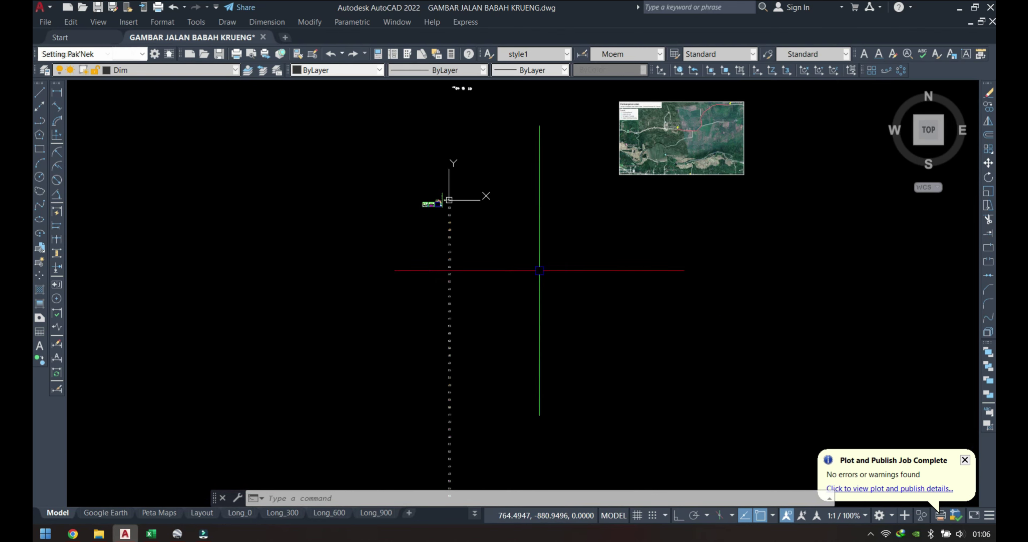
pyautogui.scroll(4, 443, 190)
pyautogui.scroll(5, 352, 271)
pyautogui.scroll(4, 454, 275)
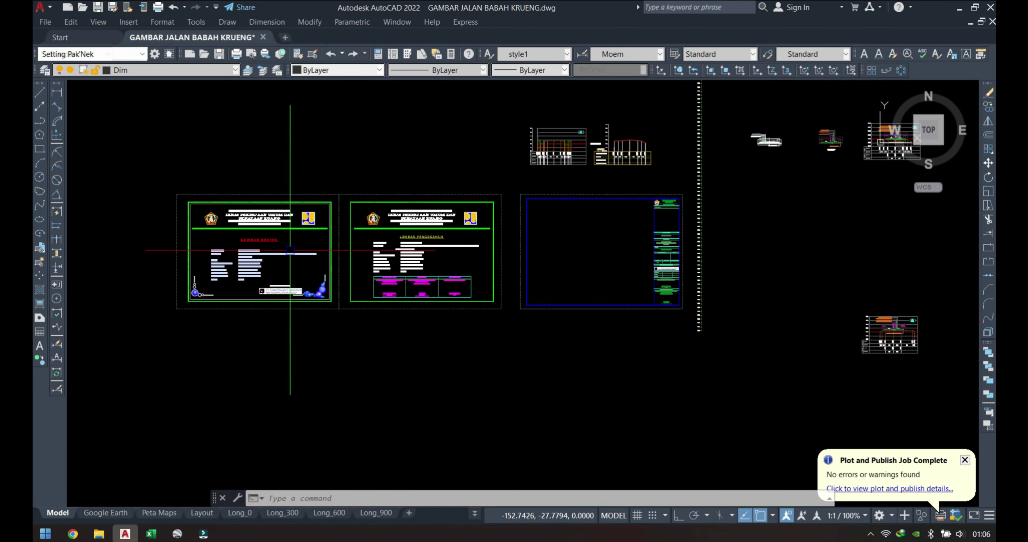
pyautogui.moveTo(296, 280); pyautogui.dragTo(325, 291, button='middle')
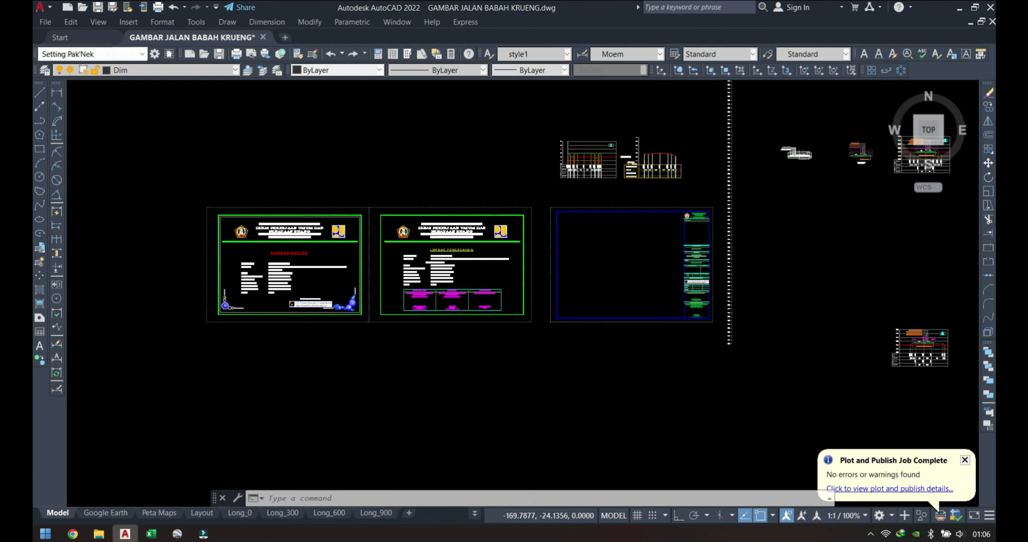
pyautogui.scroll(4, 257, 244)
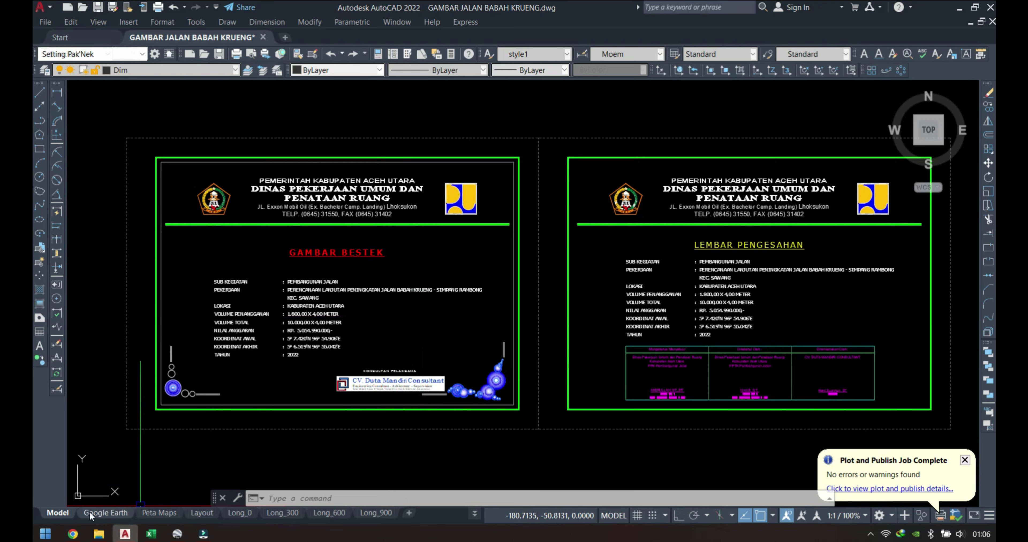
# - Bring up the Move or Copy dialog for the Peta layout
pyautogui.click(89, 514)
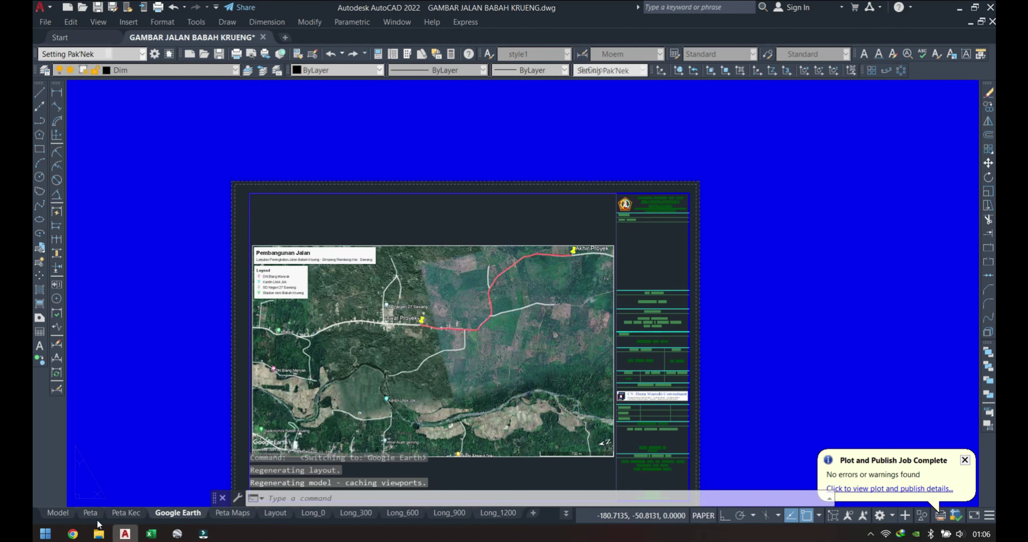
pyautogui.click(90, 514)
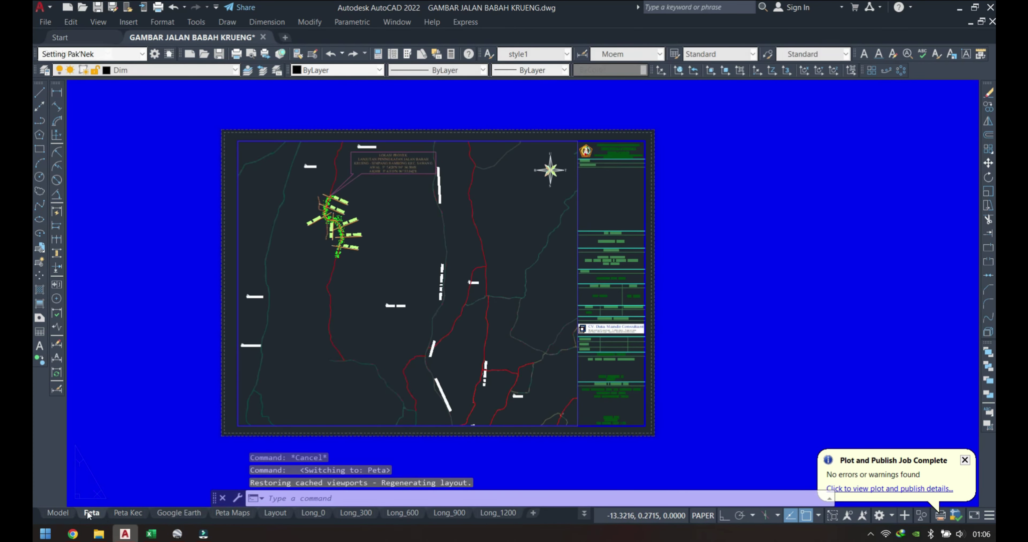
pyautogui.rightClick(89, 514)
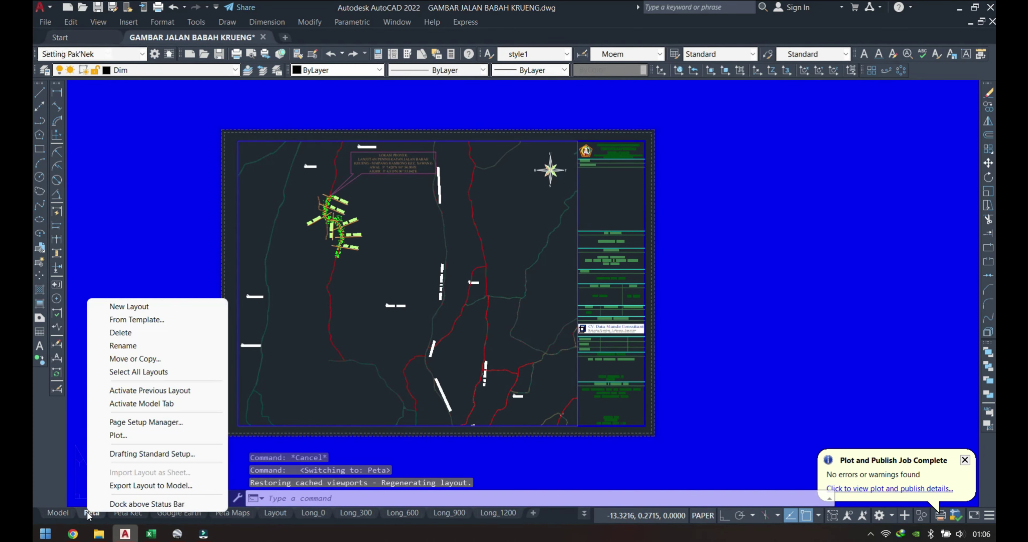
pyautogui.click(128, 361)
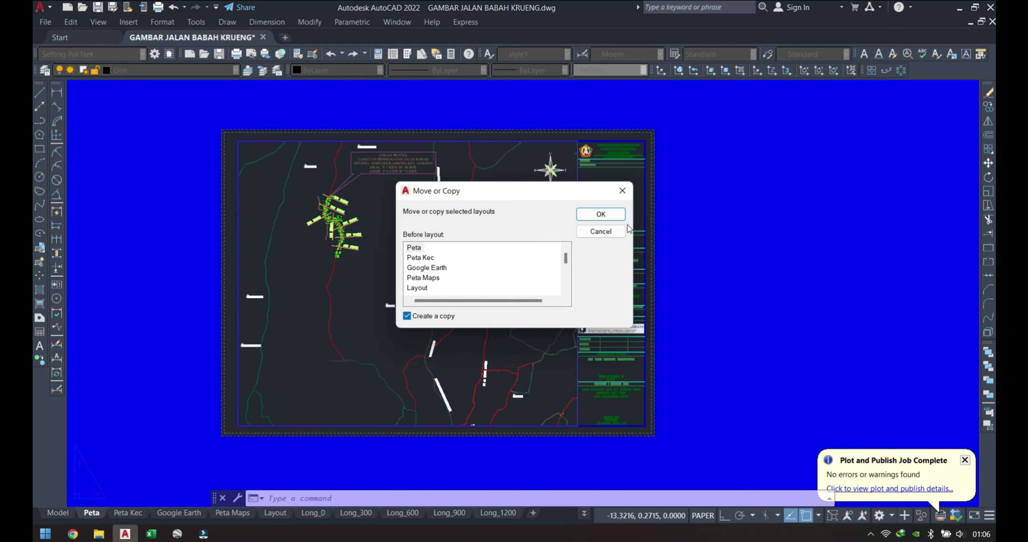
# - Confirm the layout copy and switch to the new Peta (2) layout
pyautogui.click(600, 214)
pyautogui.moveTo(96, 512)
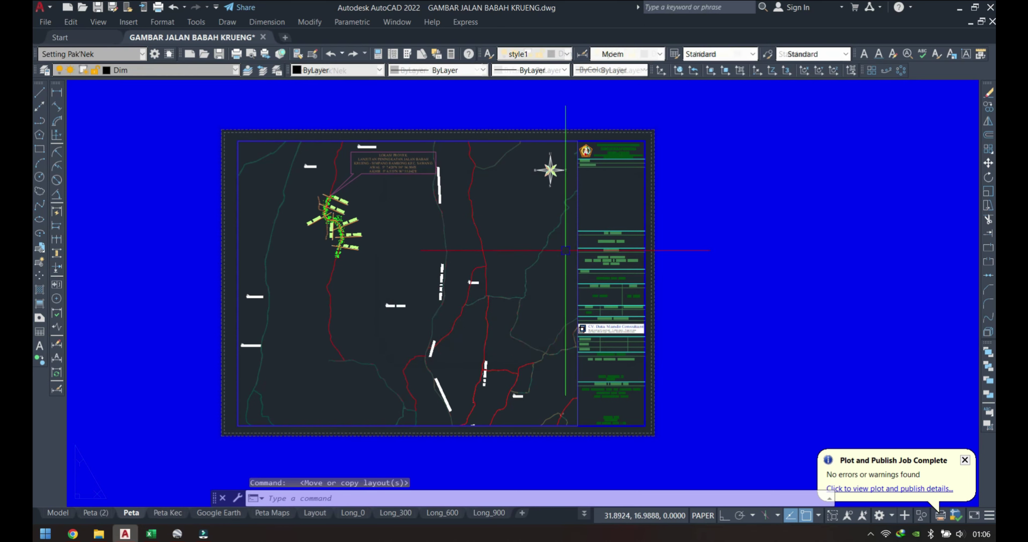
pyautogui.click(97, 515)
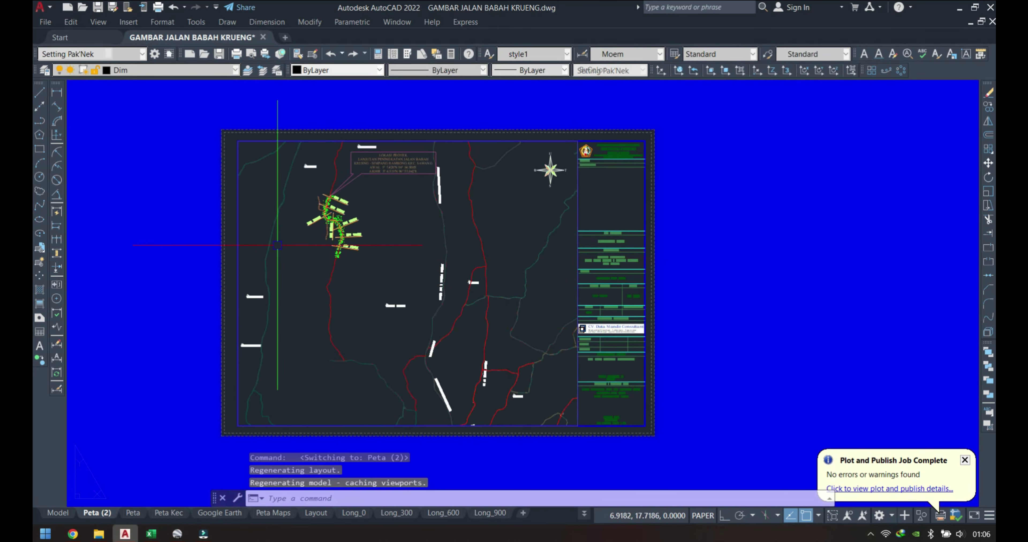
pyautogui.click(192, 260)
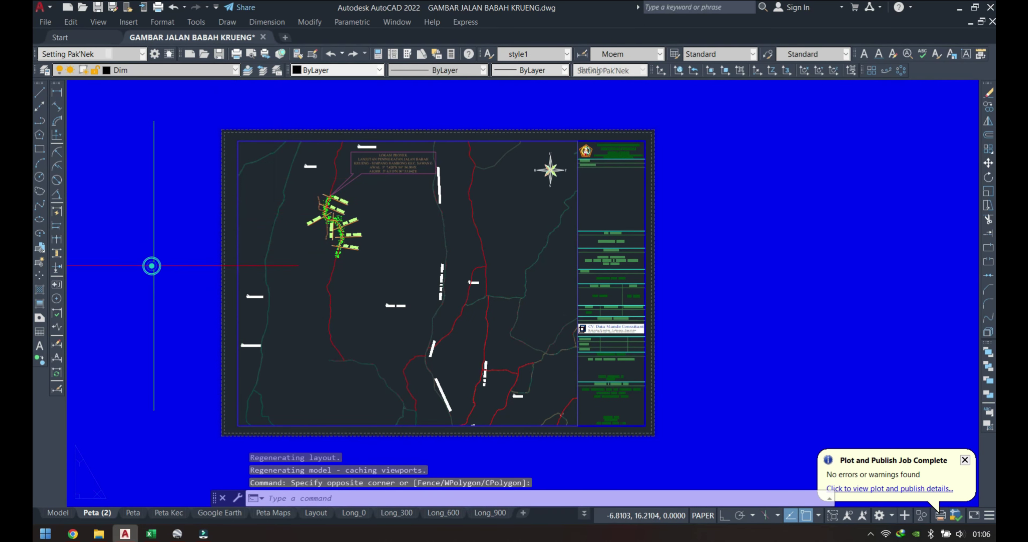
pyautogui.click(239, 223)
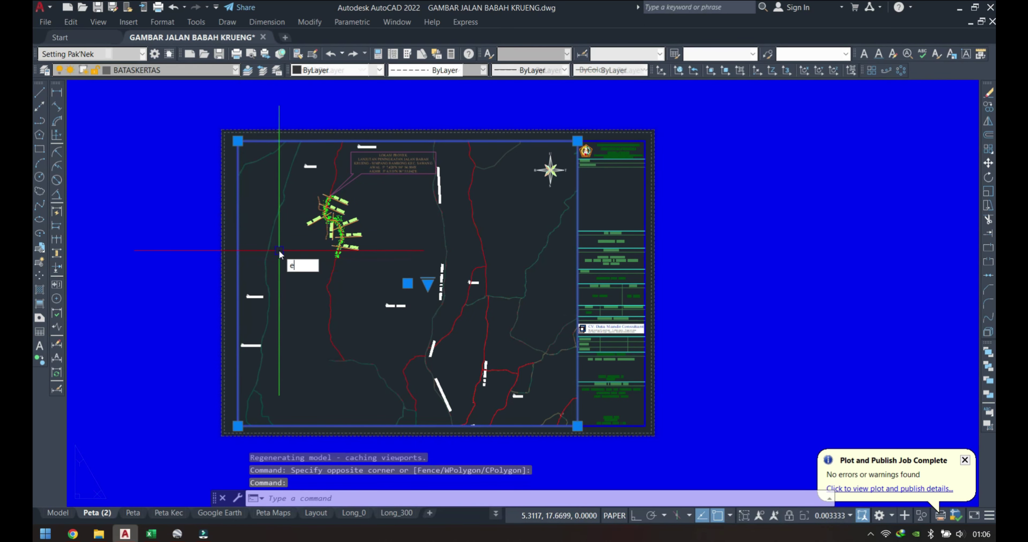
pyautogui.press('Escape')
pyautogui.press('Escape')
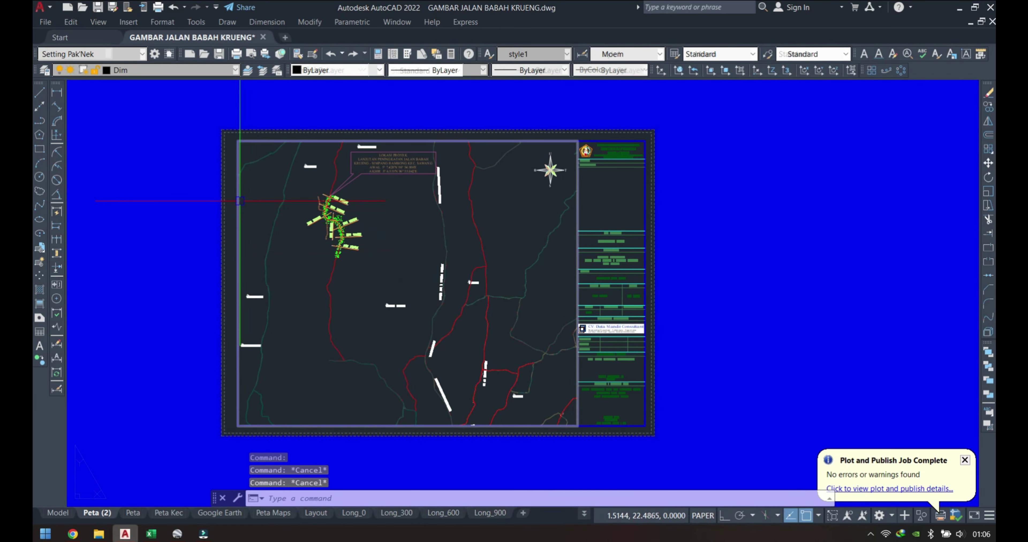
# - Erase the map viewport, title block and leftover text from Peta (2)
pyautogui.click(239, 201)
pyautogui.write('e')
pyautogui.press('Return')
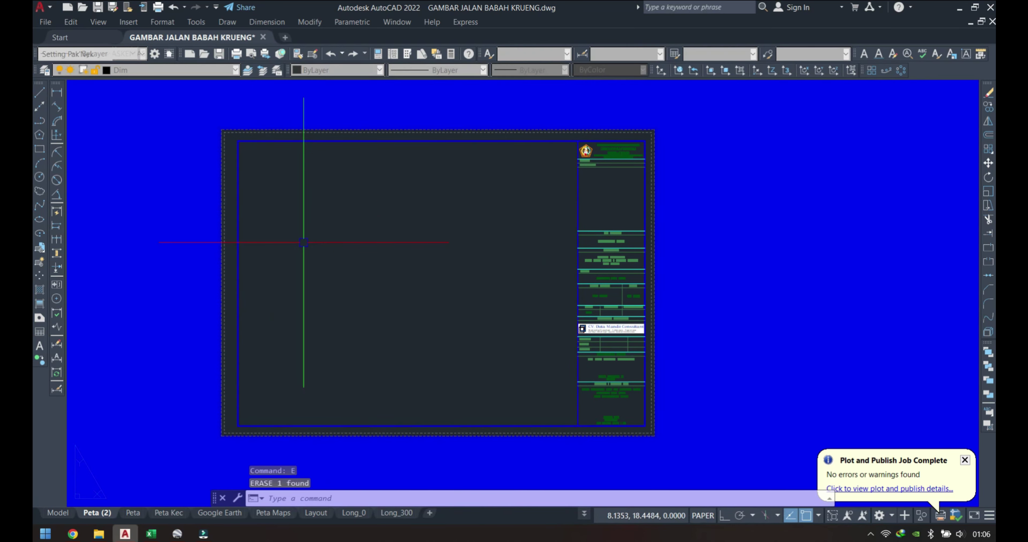
pyautogui.press('Escape')
pyautogui.press('Escape')
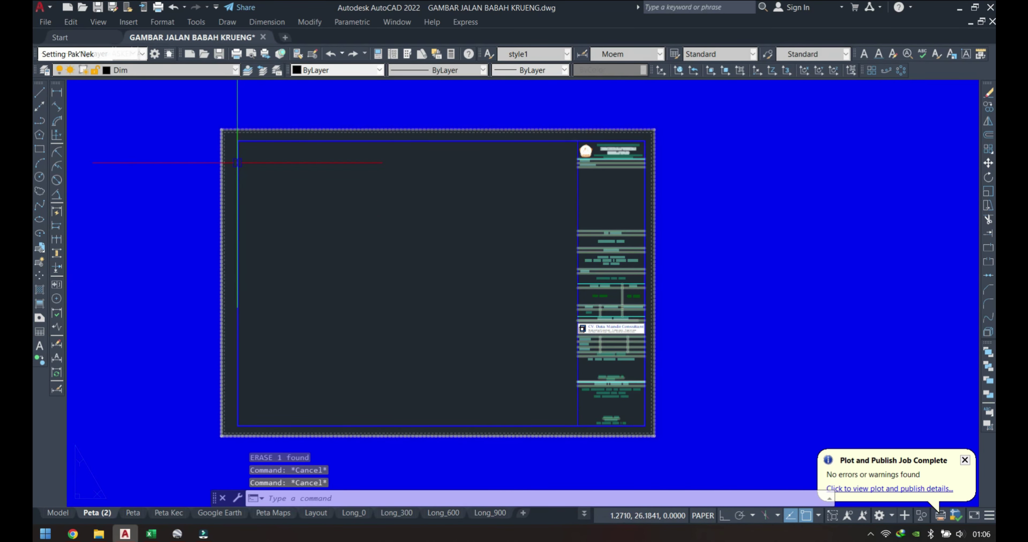
pyautogui.write('e')
pyautogui.press('Return')
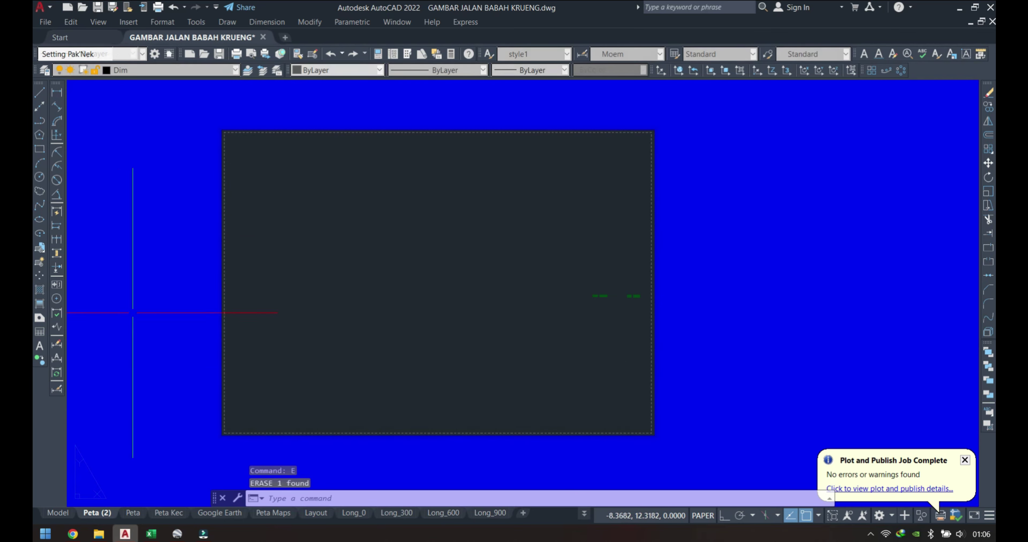
pyautogui.click(571, 252)
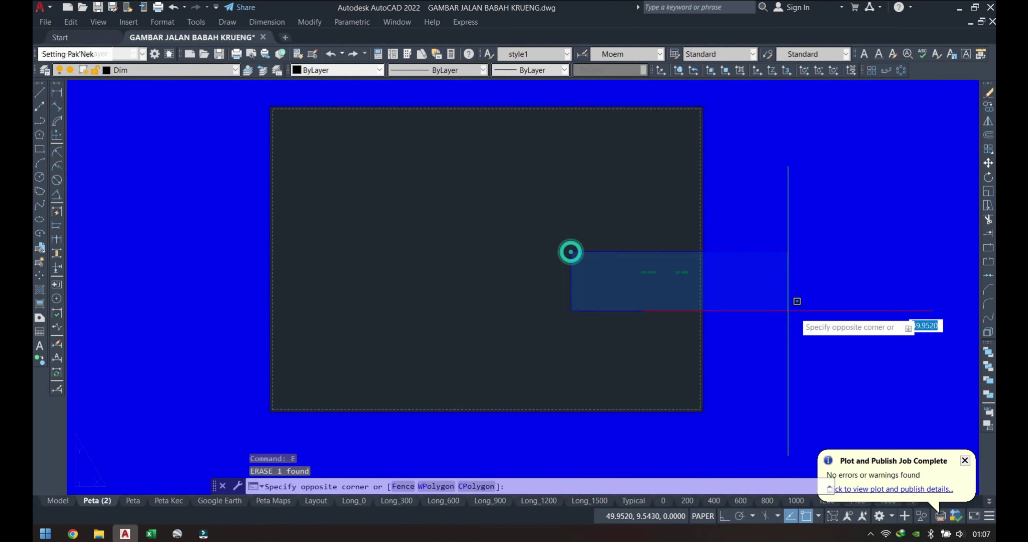
pyautogui.click(792, 303)
pyautogui.press('Escape')
pyautogui.press('Escape')
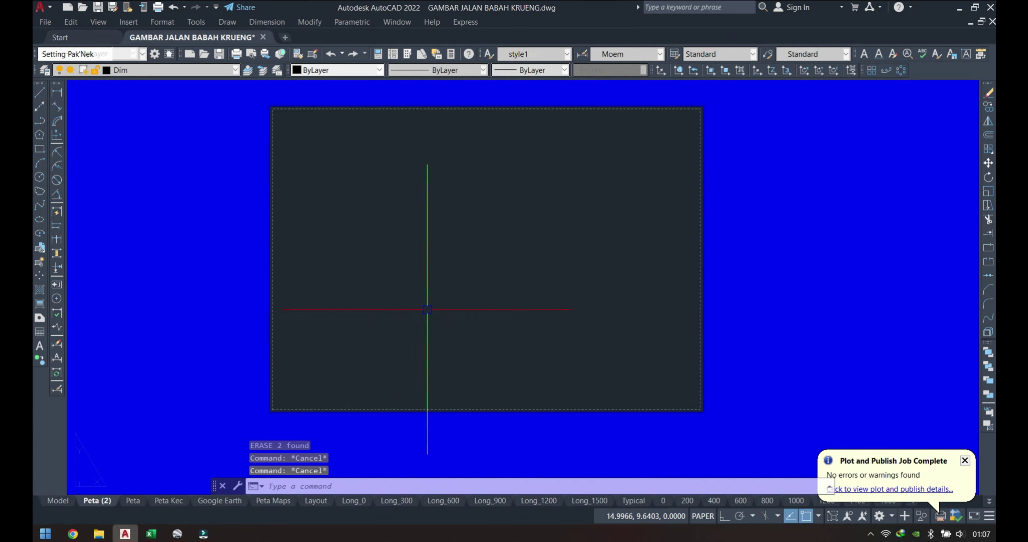
# - Rename the copied 'Peta (2)' layout tab to 'Pengesahan'
pyautogui.doubleClick(95, 501)
pyautogui.write('en')
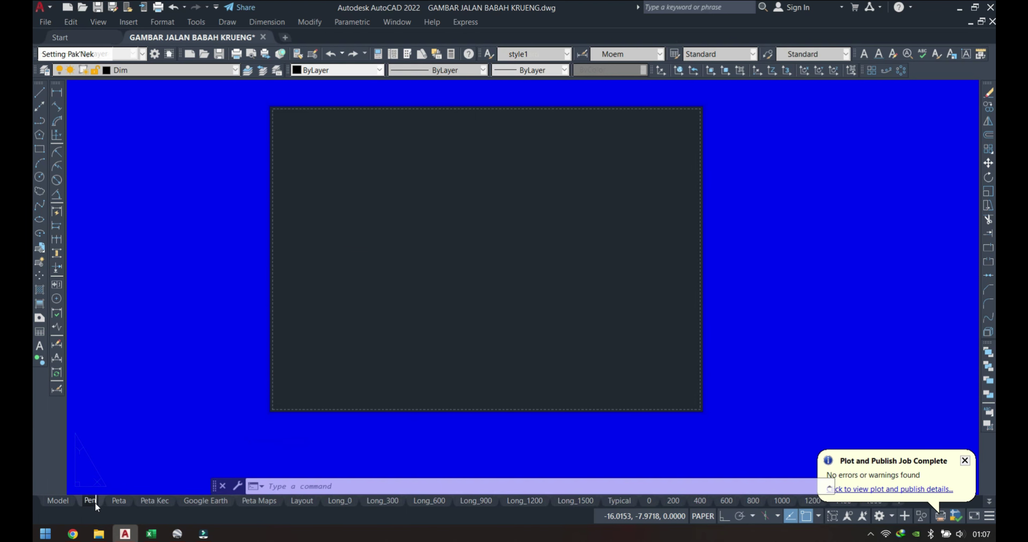
pyautogui.write('gesahan')
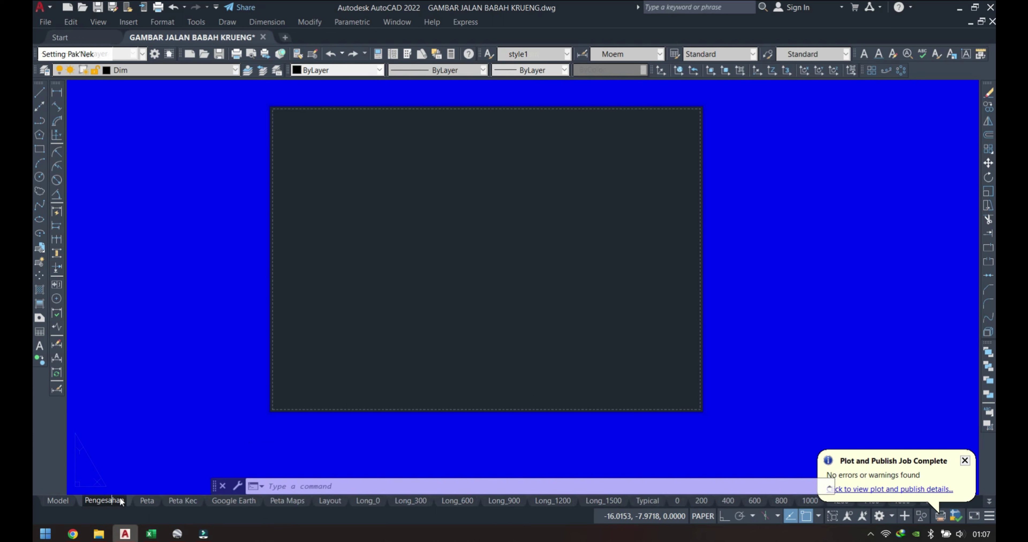
pyautogui.click(108, 438)
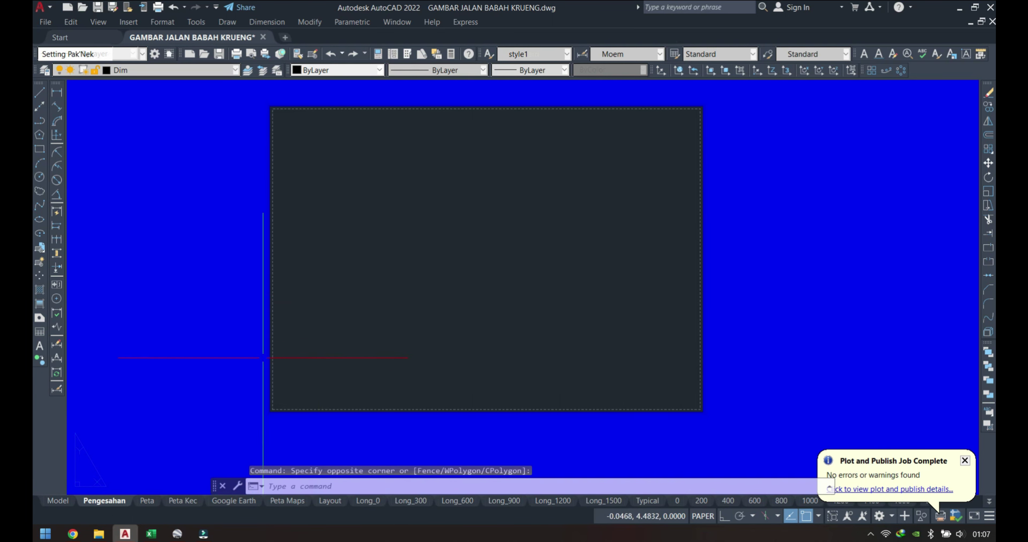
pyautogui.scroll(5, 263, 357)
pyautogui.scroll(-5, 204, 377)
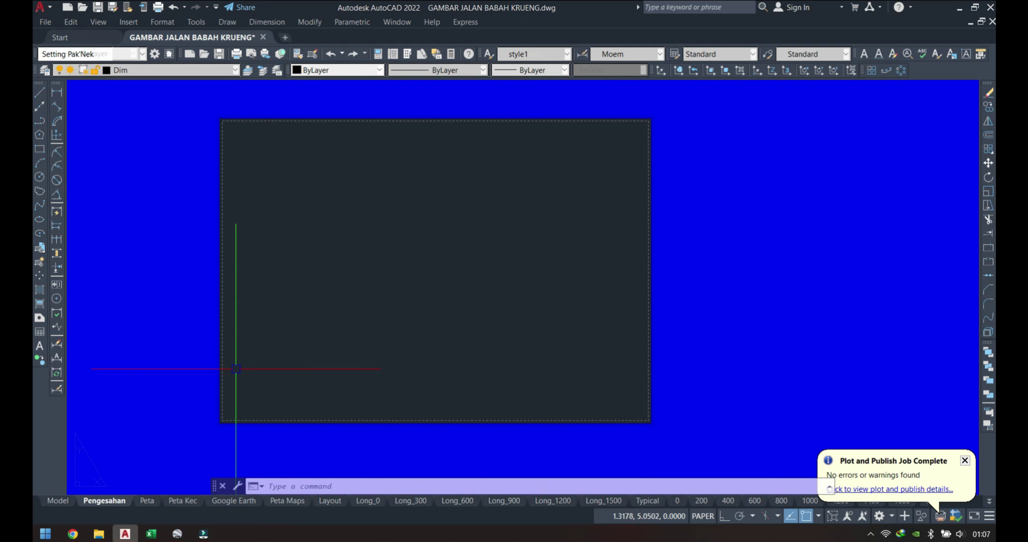
# - Start an MV viewport with its first corner at the sheet's lower-left
pyautogui.write('M')
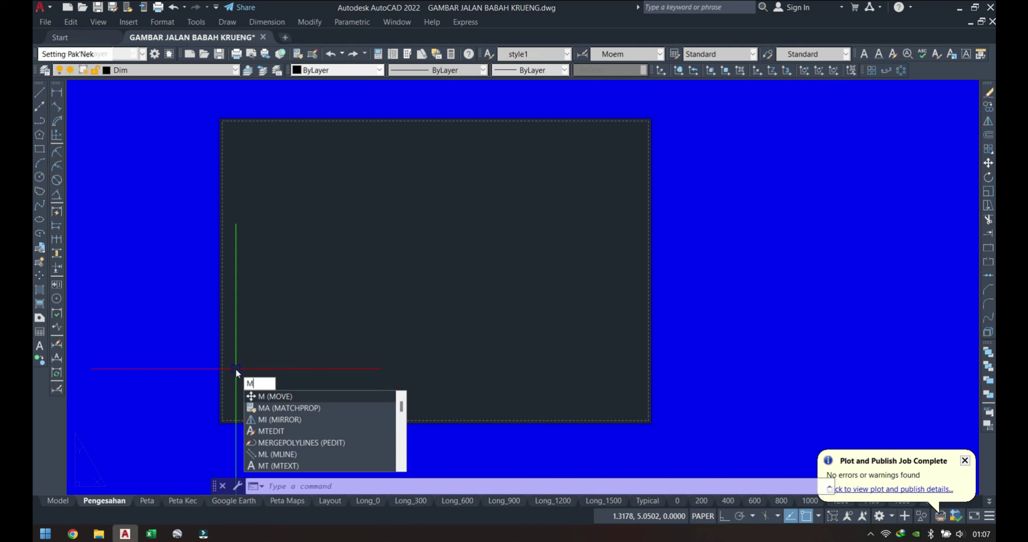
pyautogui.write('V')
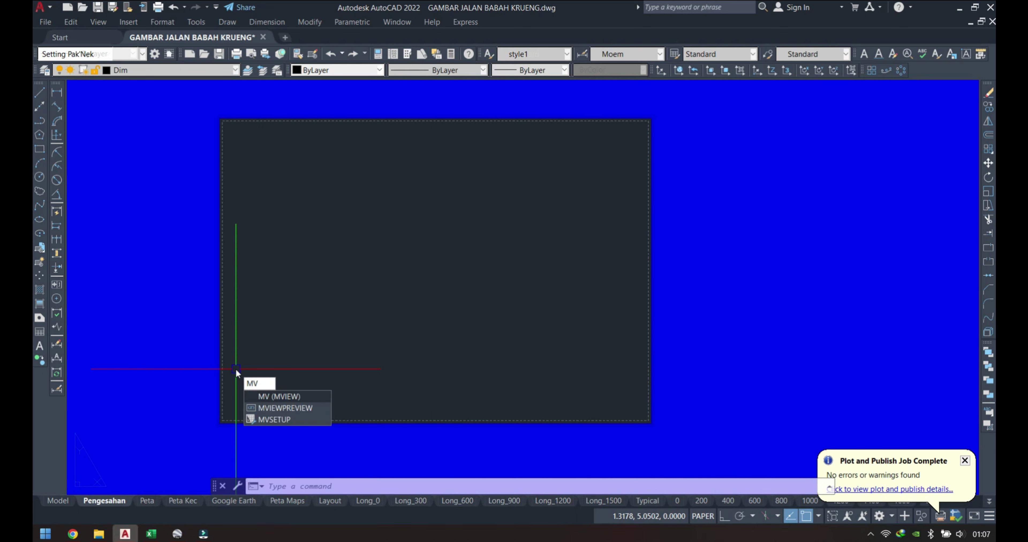
pyautogui.press('Return')
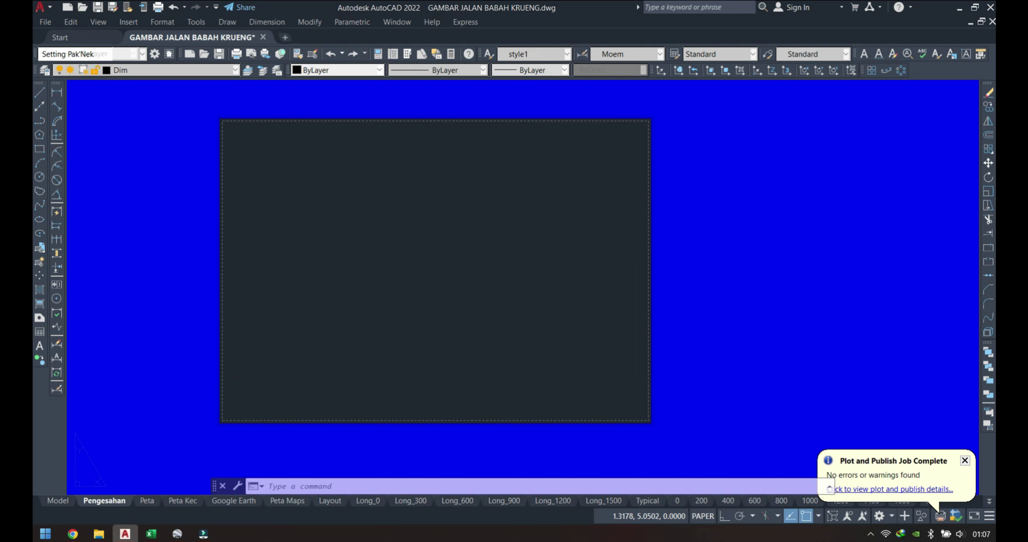
pyautogui.scroll(5, 232, 410)
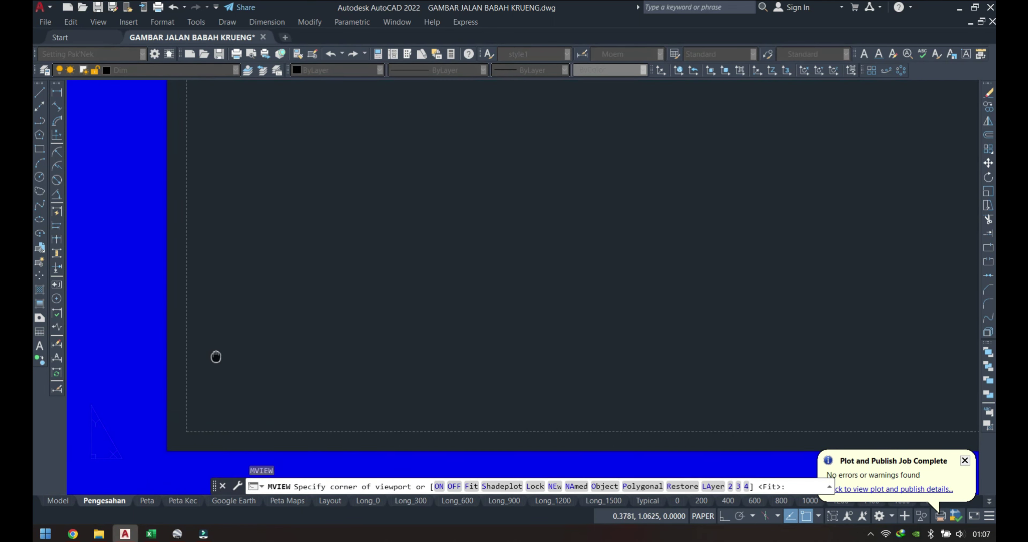
pyautogui.scroll(-5, 216, 355)
pyautogui.scroll(2, 163, 307)
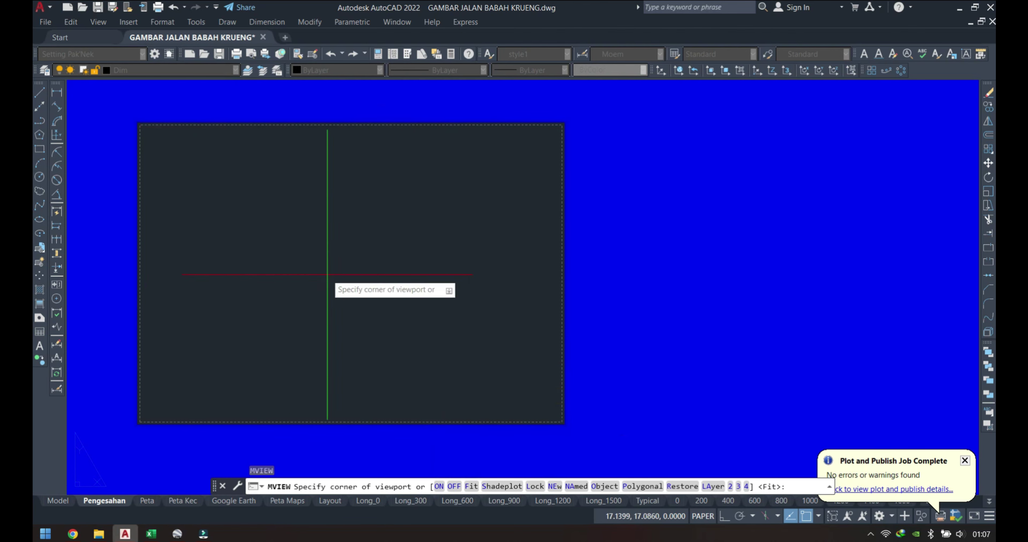
pyautogui.scroll(3, 128, 451)
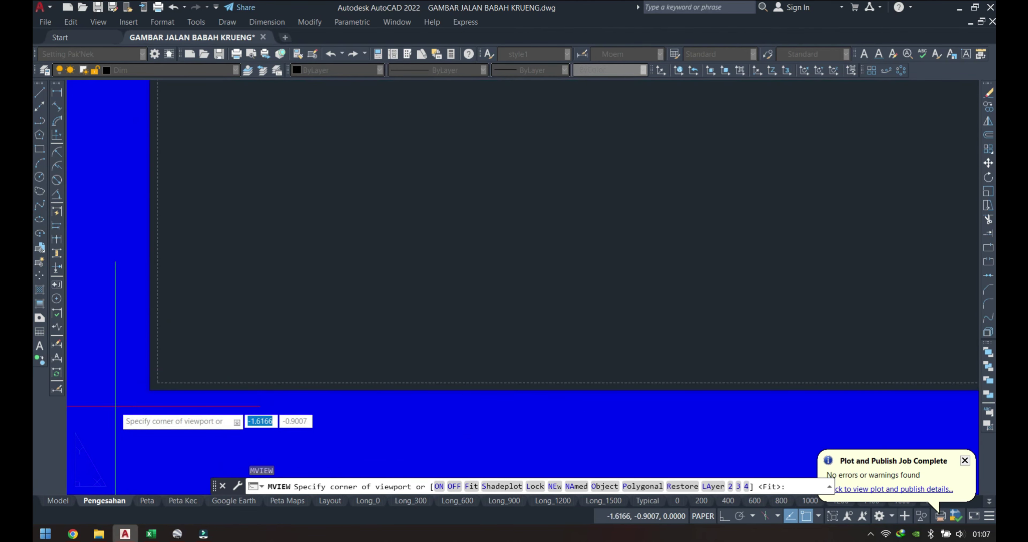
pyautogui.scroll(3, 191, 361)
pyautogui.scroll(2, 201, 388)
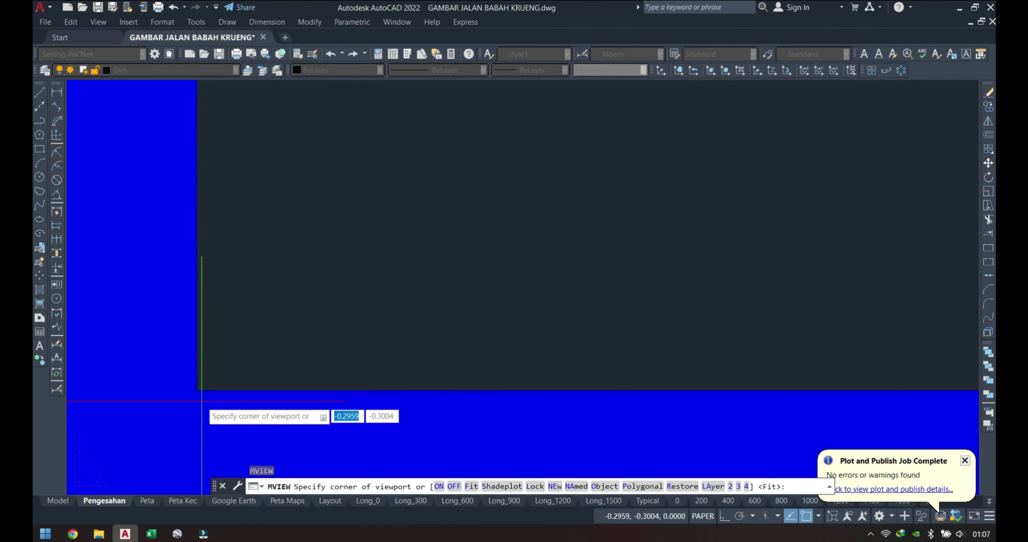
pyautogui.moveTo(207, 371); pyautogui.dragTo(297, 230, button='middle')
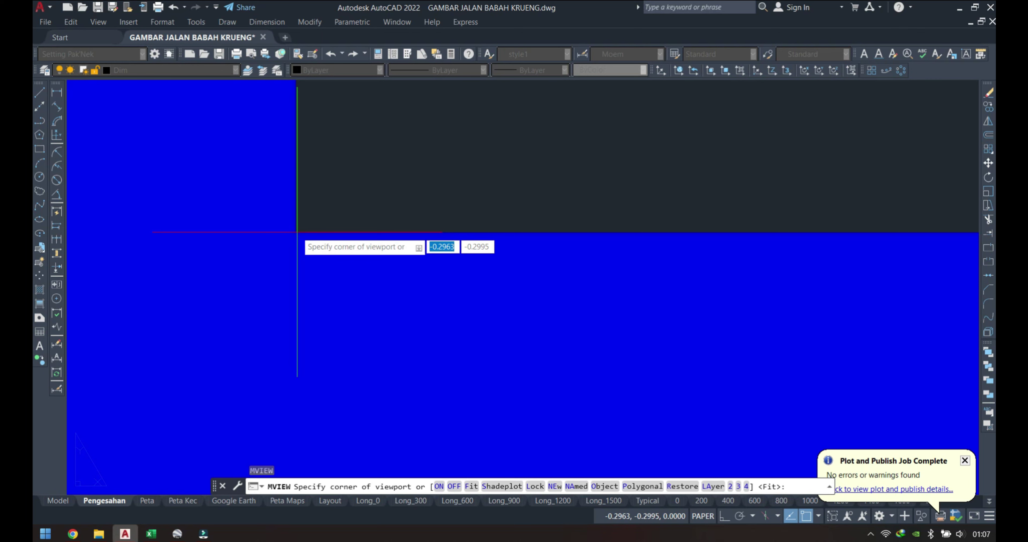
pyautogui.click(296, 231)
# - Place the viewport's opposite corner at the sheet's top-right
pyautogui.moveTo(319, 232); pyautogui.dragTo(213, 331, button='middle')
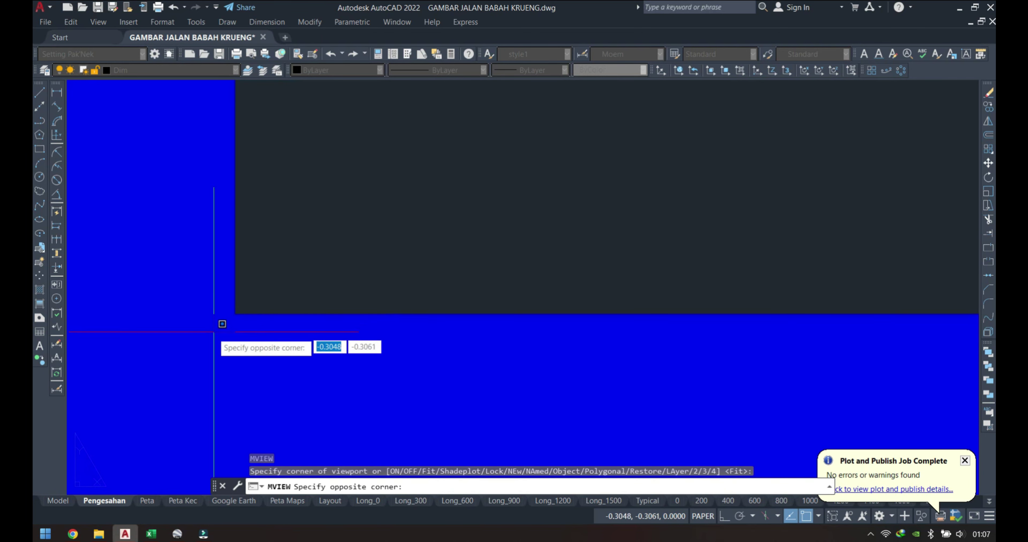
pyautogui.scroll(-3, 246, 347)
pyautogui.scroll(-4, 322, 305)
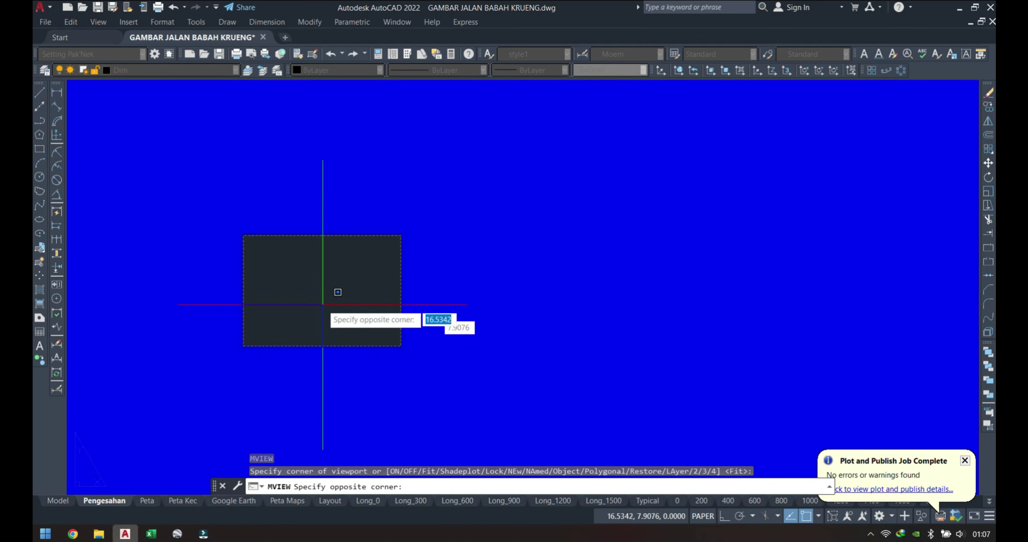
pyautogui.scroll(3, 323, 304)
pyautogui.scroll(1, 479, 206)
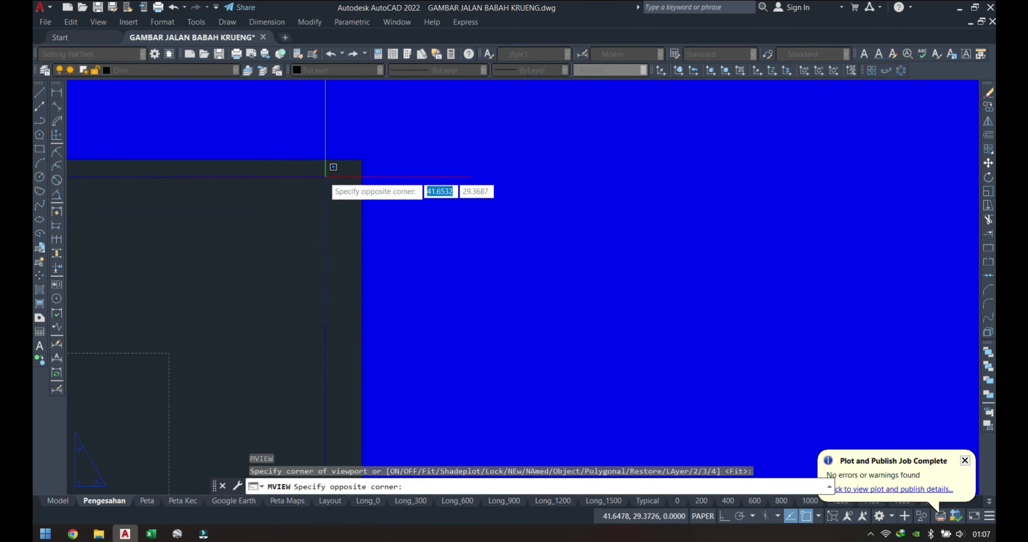
pyautogui.scroll(3, 331, 172)
pyautogui.scroll(4, 412, 130)
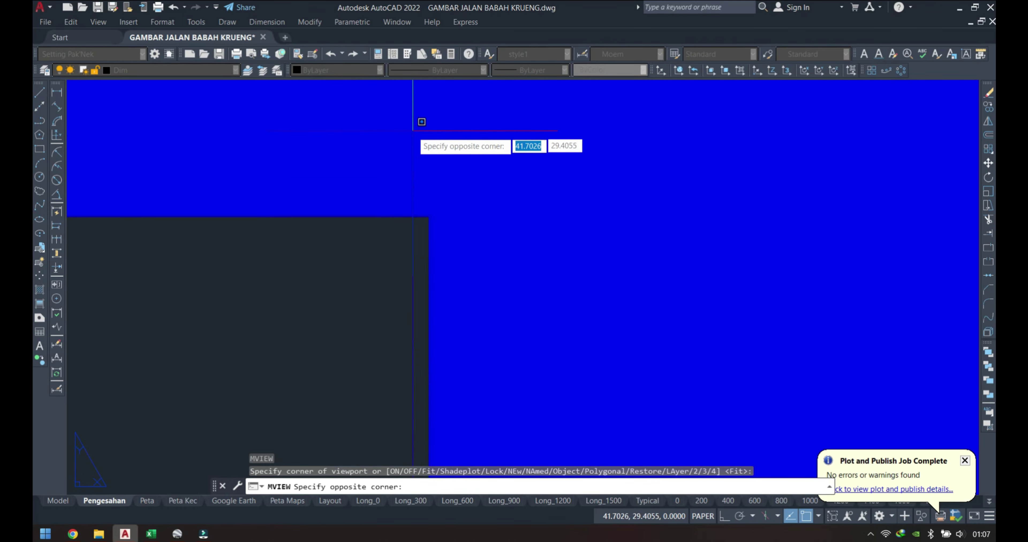
pyautogui.scroll(2, 413, 130)
pyautogui.scroll(1, 439, 147)
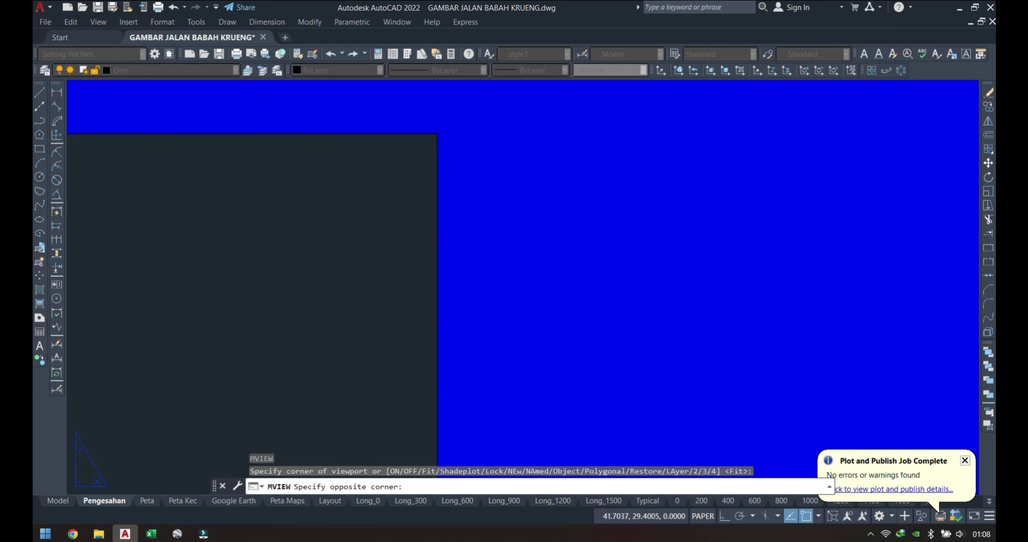
pyautogui.click(437, 134)
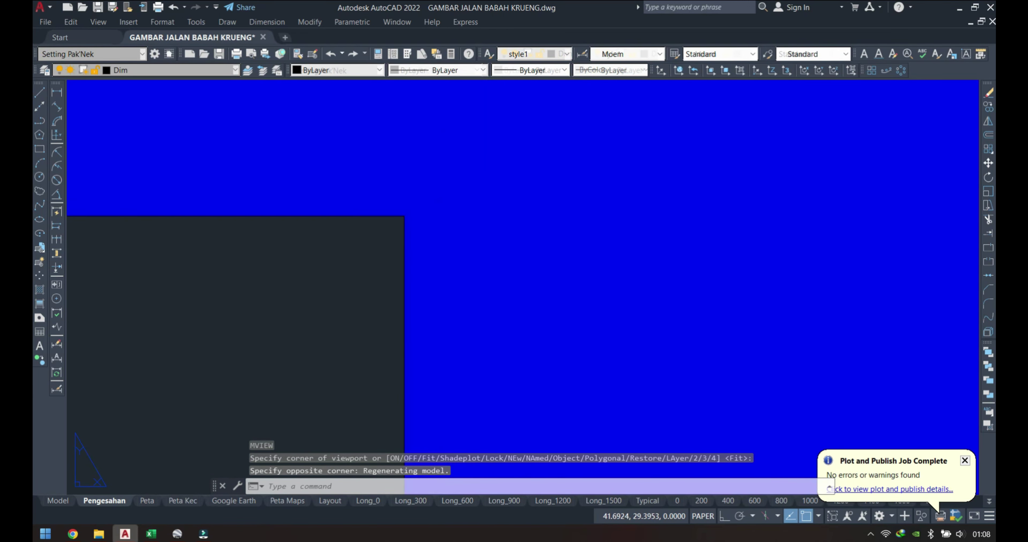
# - Move the new viewport onto the BATASKERTAS layer
pyautogui.scroll(-3, 519, 211)
pyautogui.scroll(-3, 435, 251)
pyautogui.scroll(2, 415, 235)
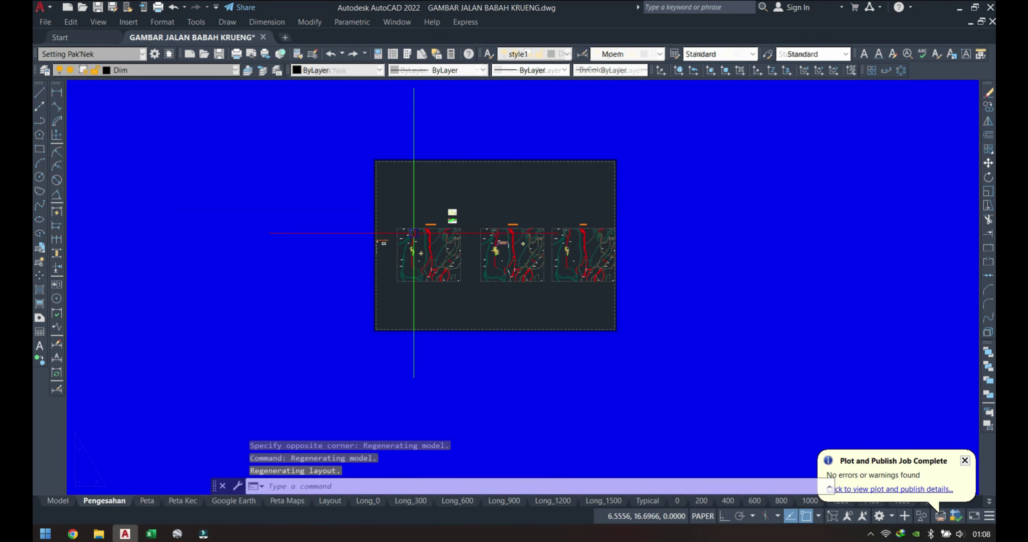
pyautogui.click(375, 196)
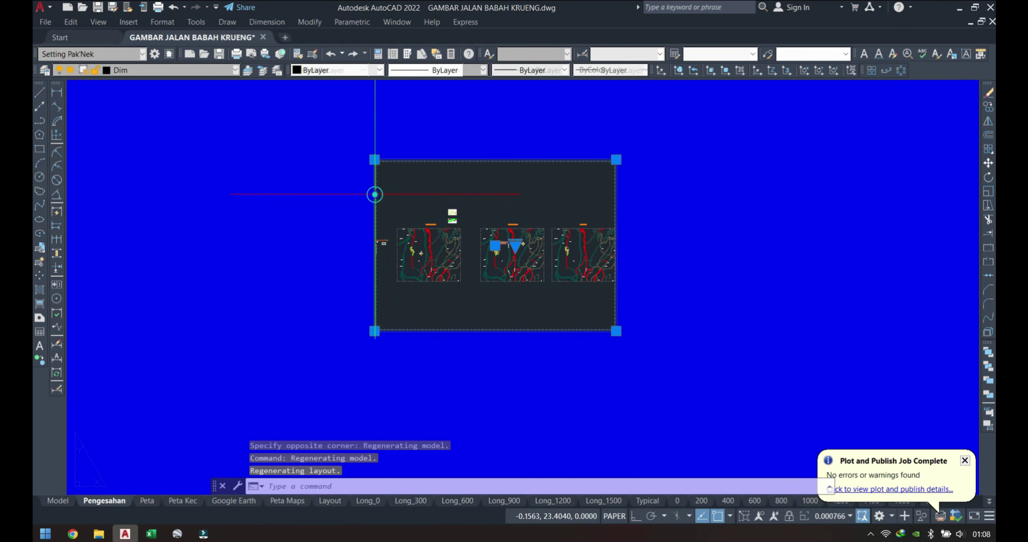
pyautogui.click(139, 76)
pyautogui.scroll(2, 128, 132)
pyautogui.scroll(2, 128, 132)
pyautogui.scroll(1, 128, 132)
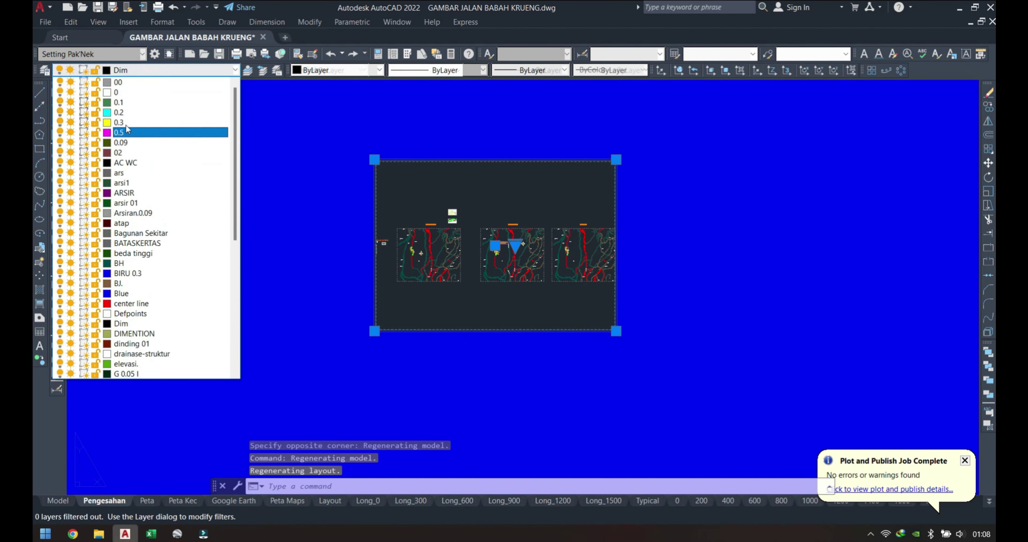
pyautogui.click(122, 93)
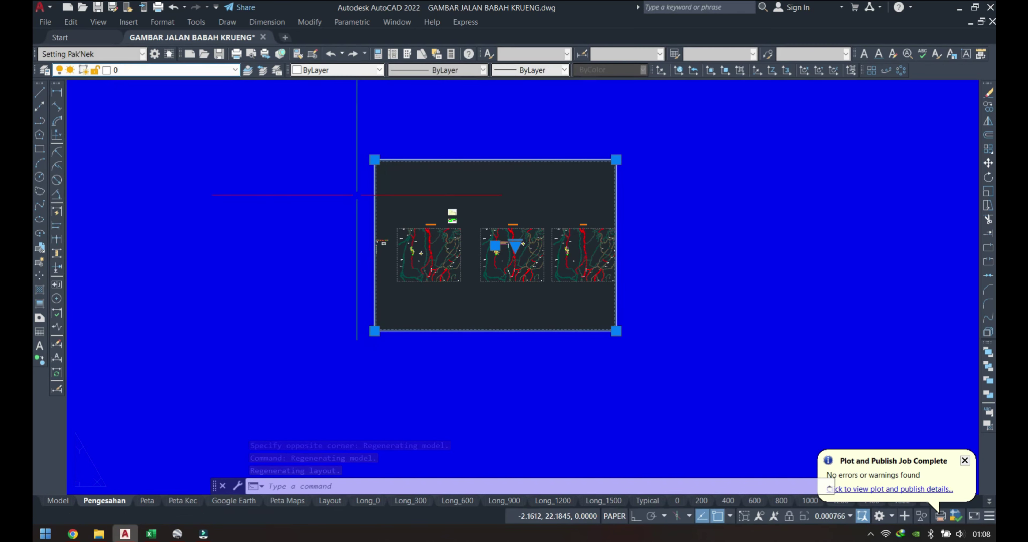
pyautogui.click(136, 70)
pyautogui.scroll(-1, 140, 192)
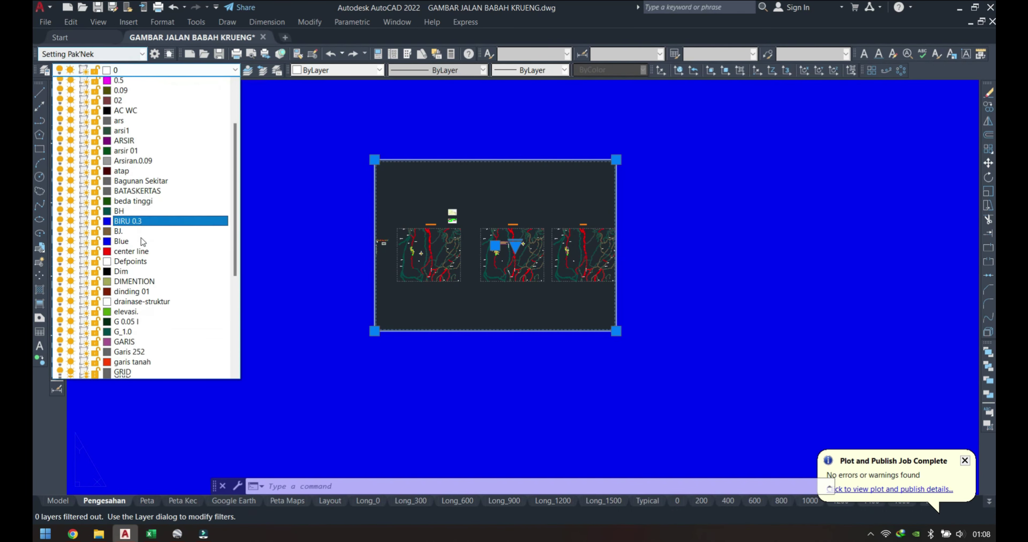
pyautogui.scroll(-1, 142, 235)
pyautogui.click(136, 173)
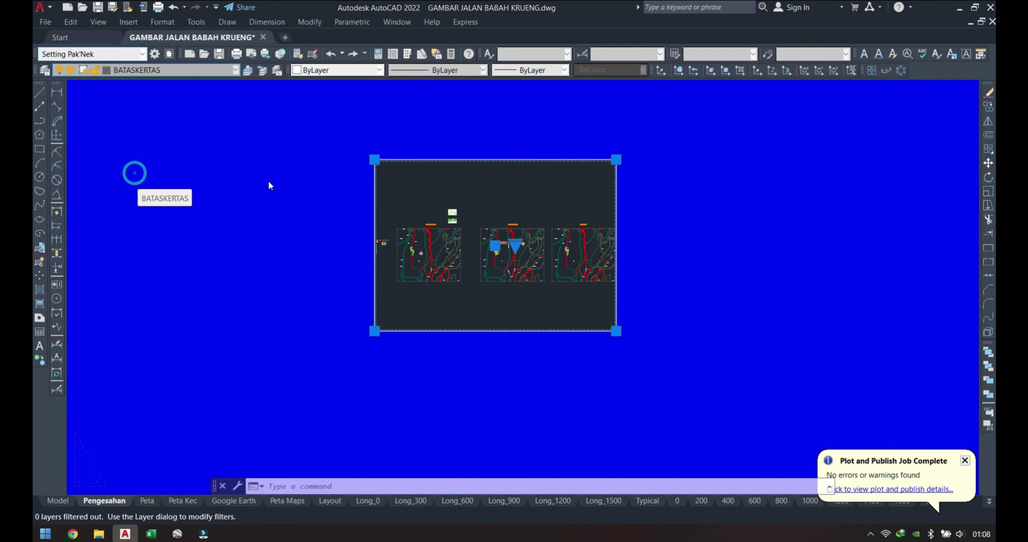
pyautogui.press('Escape')
# - Reselect the viewport to confirm its BATASKERTAS layer, then deselect it
pyautogui.scroll(2, 554, 205)
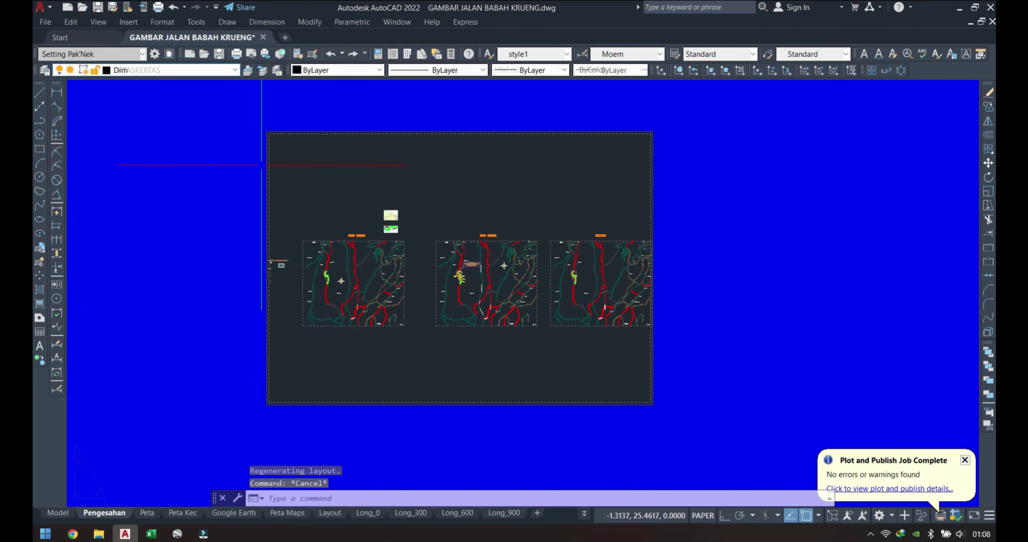
pyautogui.click(266, 159)
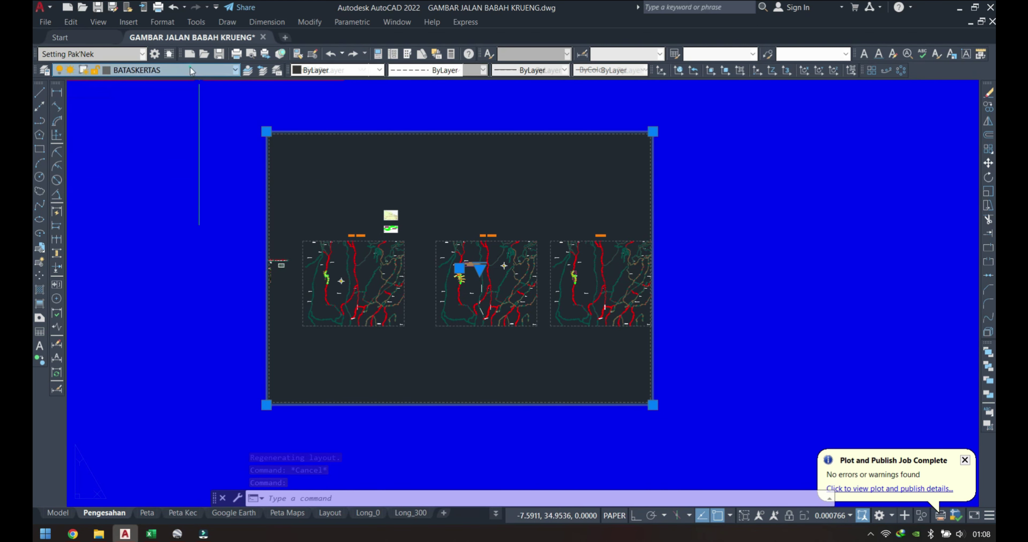
pyautogui.click(190, 70)
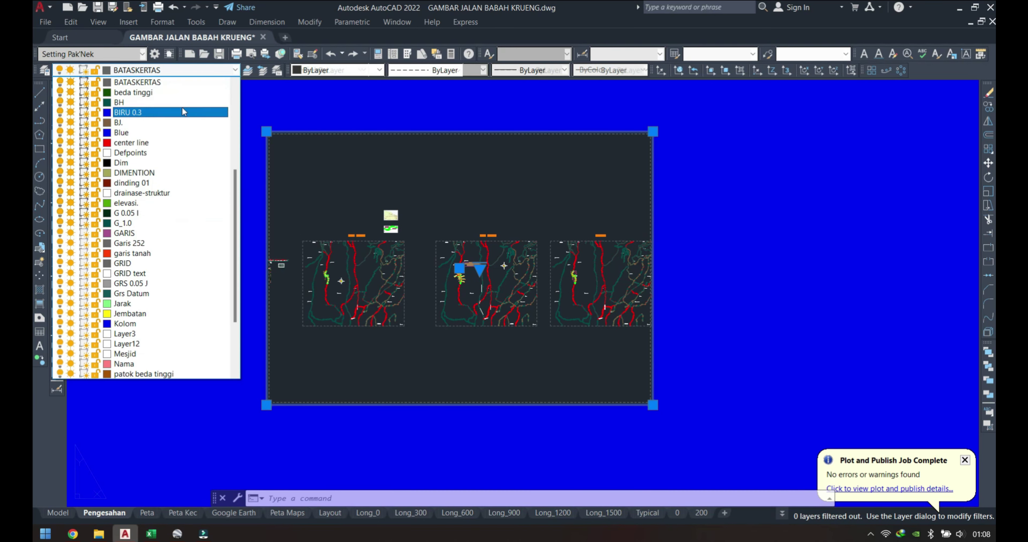
pyautogui.click(300, 117)
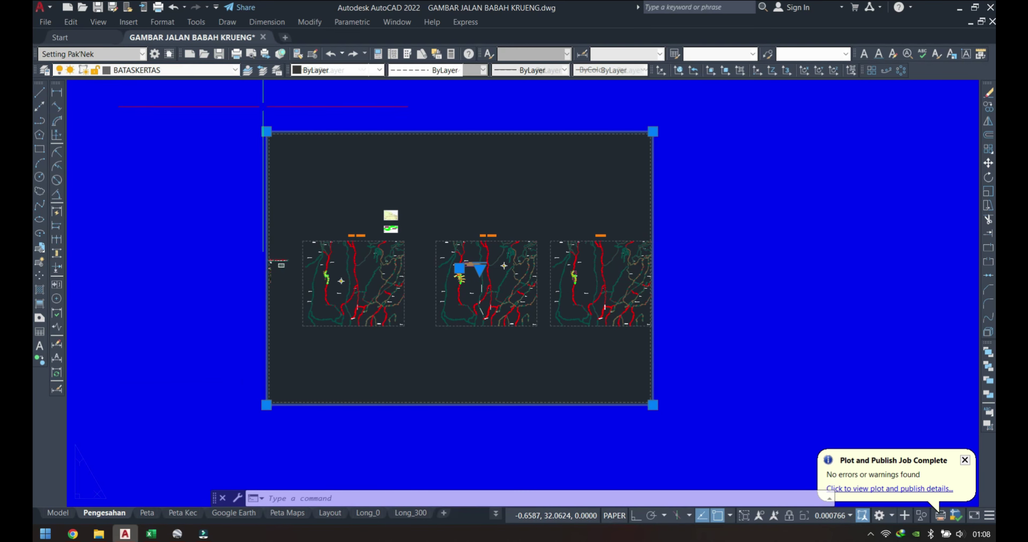
pyautogui.press('Escape')
pyautogui.press('Escape')
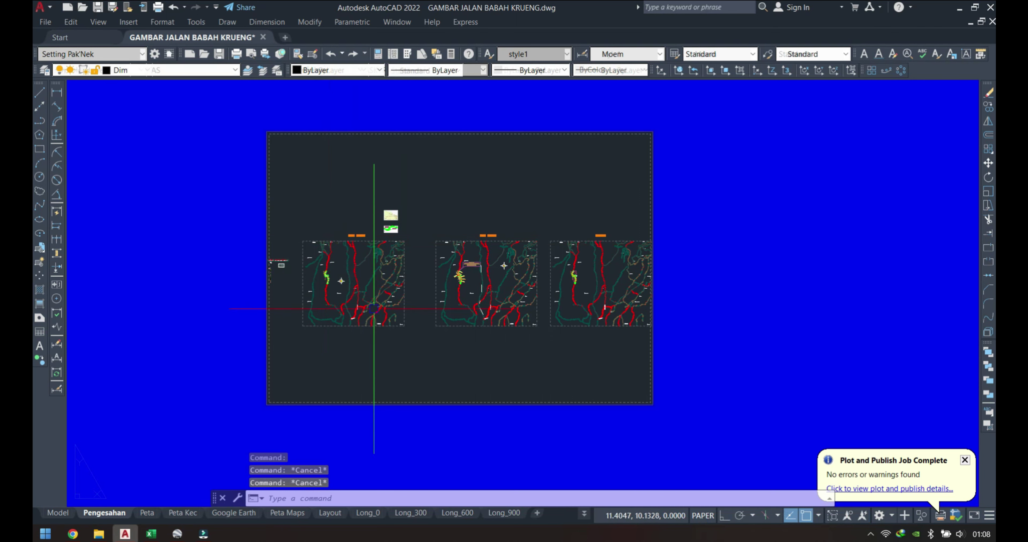
# - Inside the viewport, pan and zoom over to the LEMBAR PENGESAHAN sheet
pyautogui.scroll(4, 319, 283)
pyautogui.scroll(-3, 330, 281)
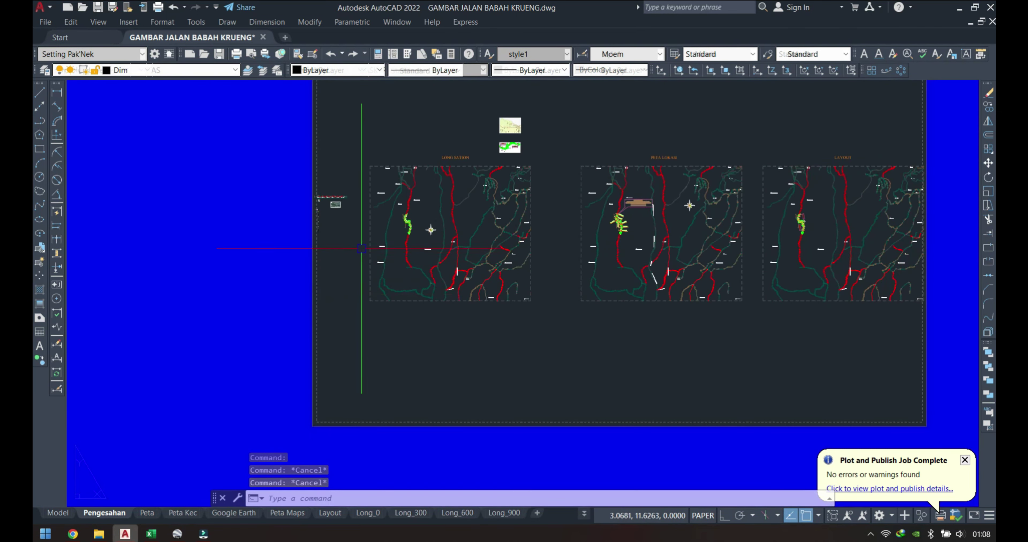
pyautogui.doubleClick(352, 244)
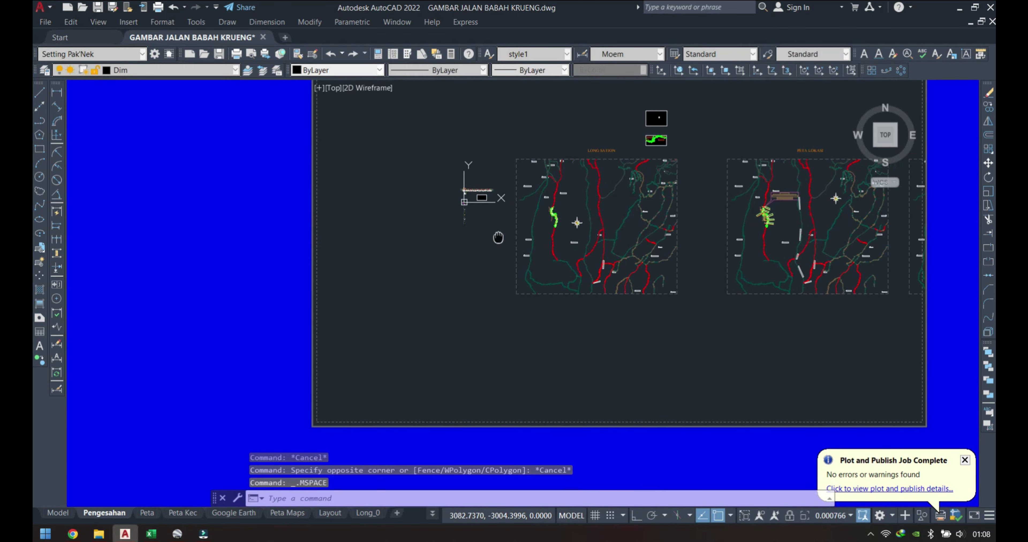
pyautogui.moveTo(352, 245); pyautogui.dragTo(521, 240, button='middle')
pyautogui.scroll(3, 496, 220)
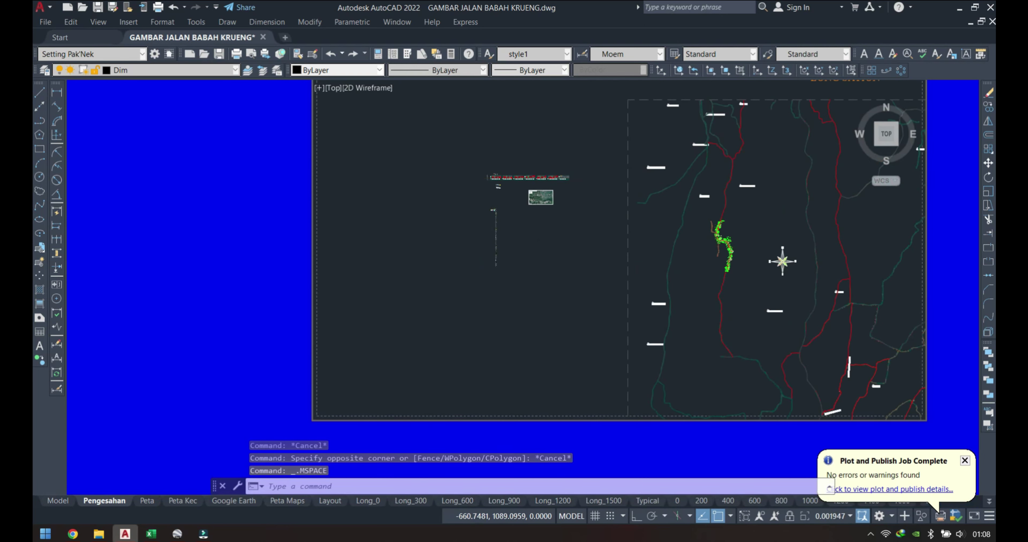
pyautogui.scroll(2, 496, 221)
pyautogui.scroll(2, 496, 221)
pyautogui.scroll(-3, 513, 261)
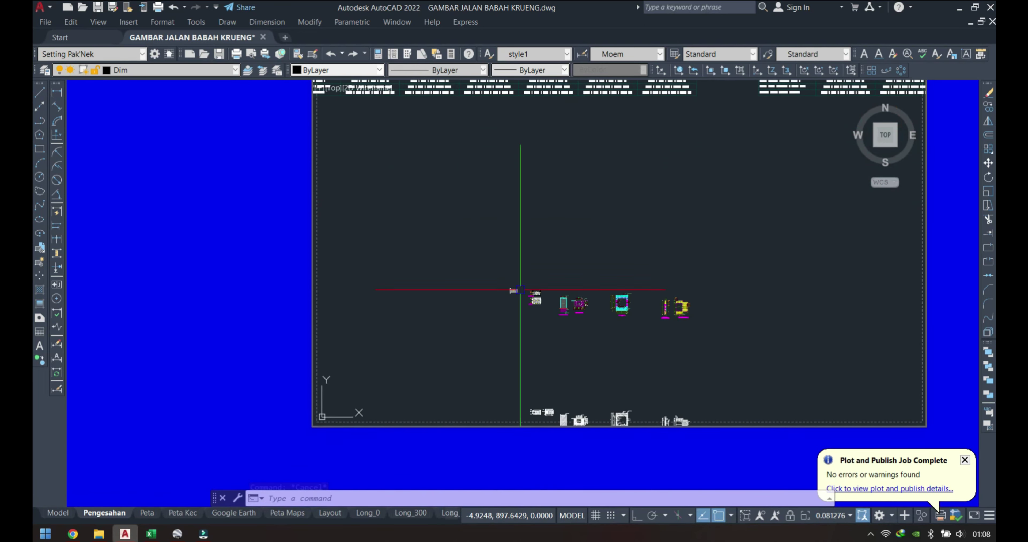
pyautogui.scroll(-3, 519, 291)
pyautogui.scroll(-3, 527, 280)
pyautogui.scroll(-3, 493, 302)
pyautogui.scroll(6, 533, 255)
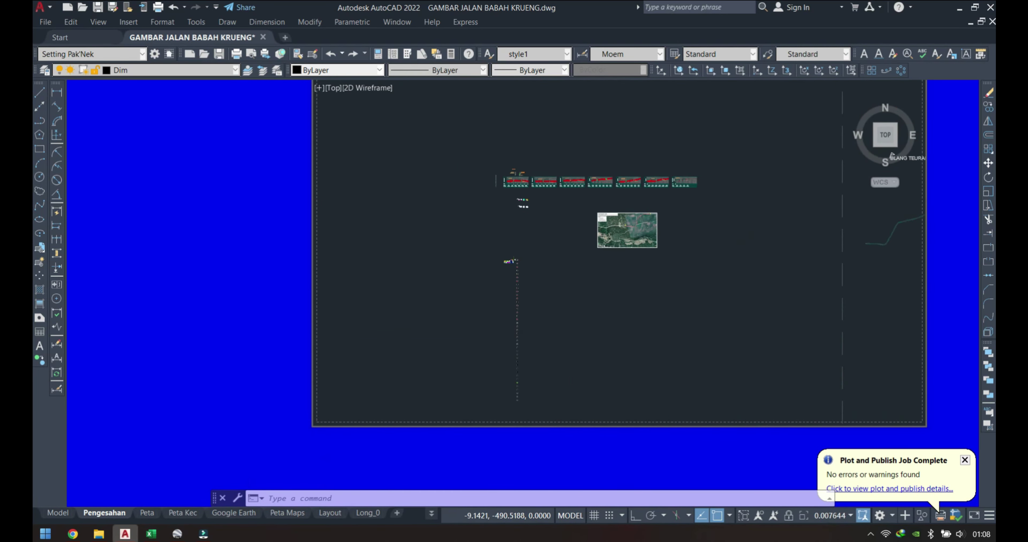
pyautogui.scroll(6, 489, 218)
pyautogui.scroll(6, 566, 200)
pyautogui.scroll(5, 582, 214)
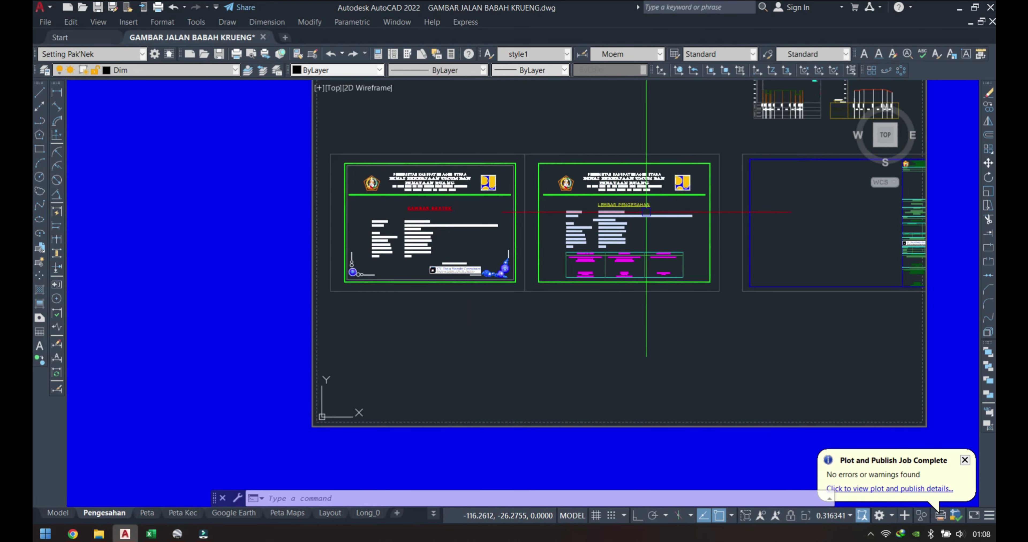
pyautogui.scroll(3, 647, 215)
pyautogui.scroll(1, 678, 228)
pyautogui.scroll(1, 705, 236)
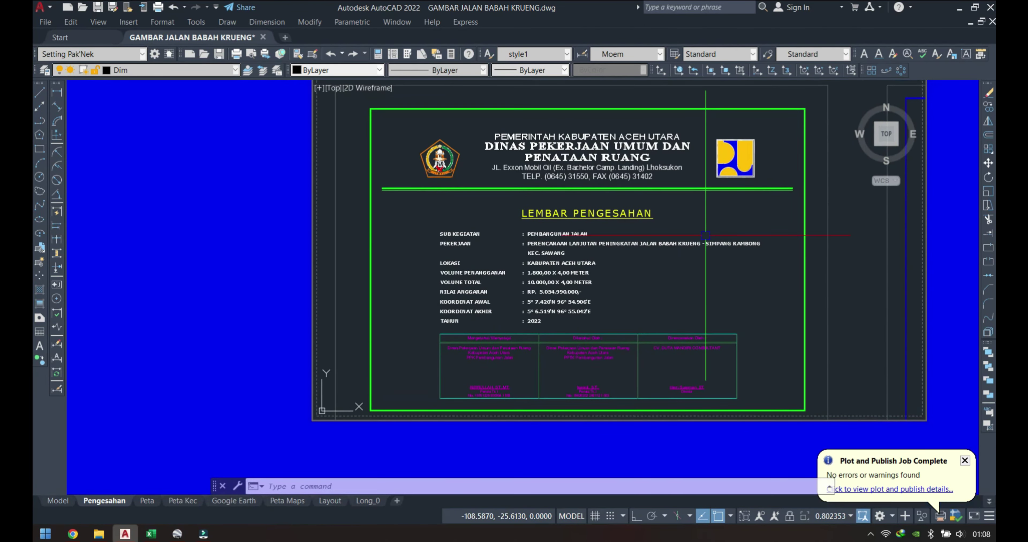
# - Center the Lembar Pengesahan sheet within the viewport
pyautogui.doubleClick(167, 276)
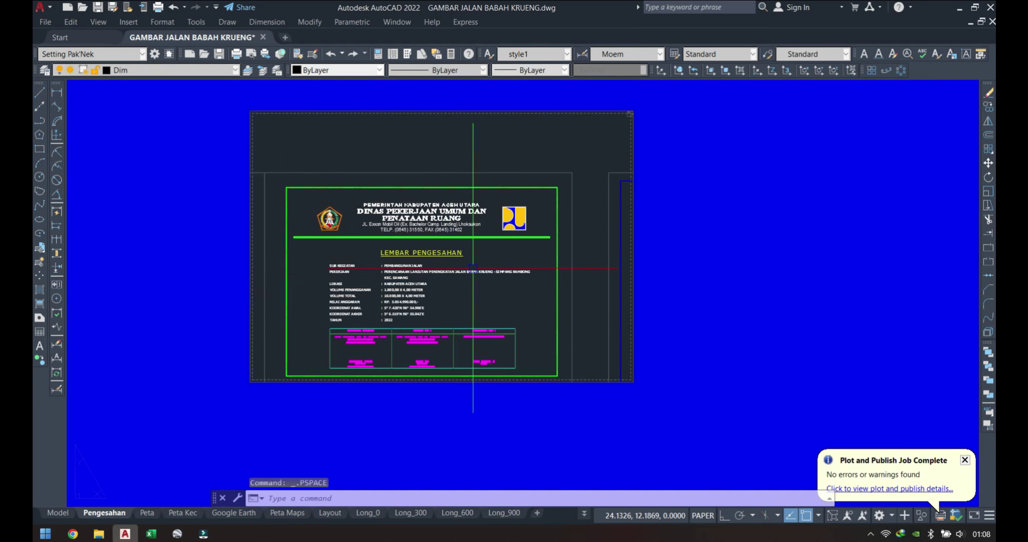
pyautogui.doubleClick(473, 268)
pyautogui.moveTo(535, 279); pyautogui.dragTo(547, 256, button='middle')
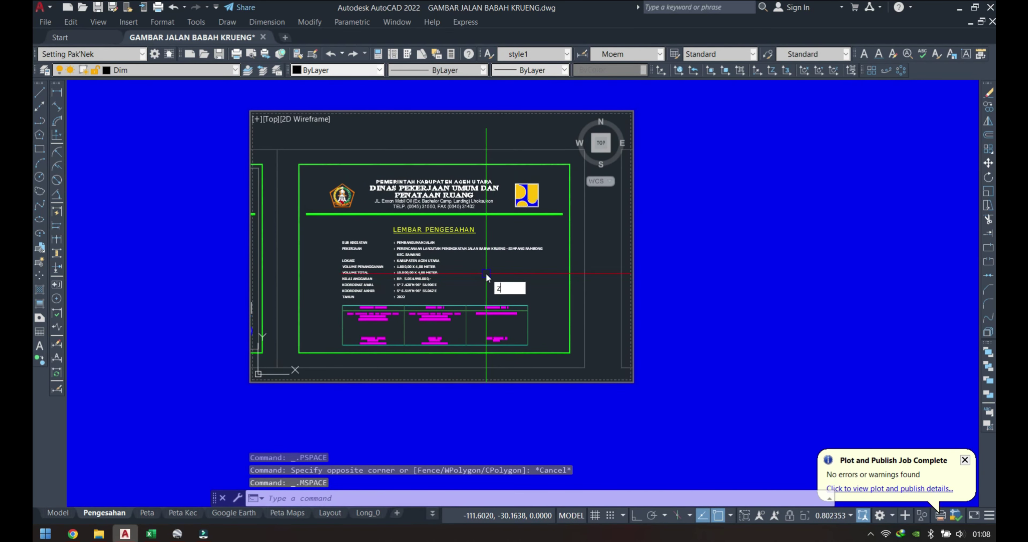
# - Zoom the viewport to scale 100/100xp, then return to paper space
pyautogui.press('Return')
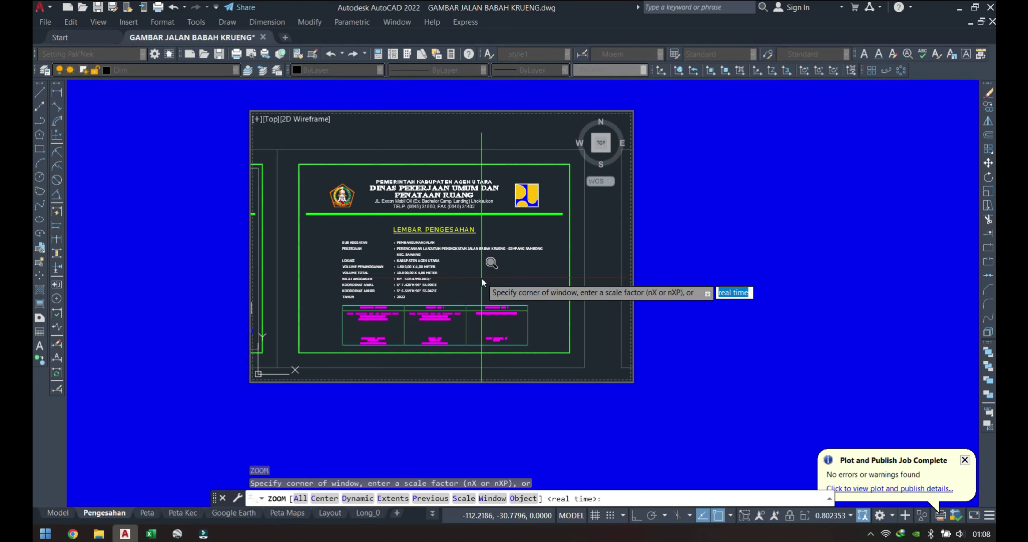
pyautogui.write('a')
pyautogui.press('Return')
pyautogui.write('100/100')
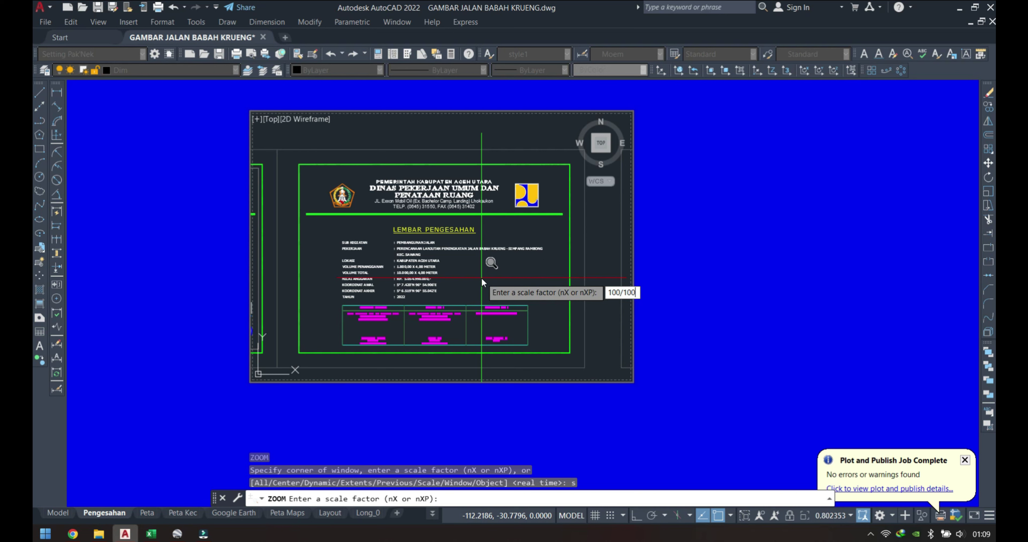
pyautogui.write('xp')
pyautogui.press('Return')
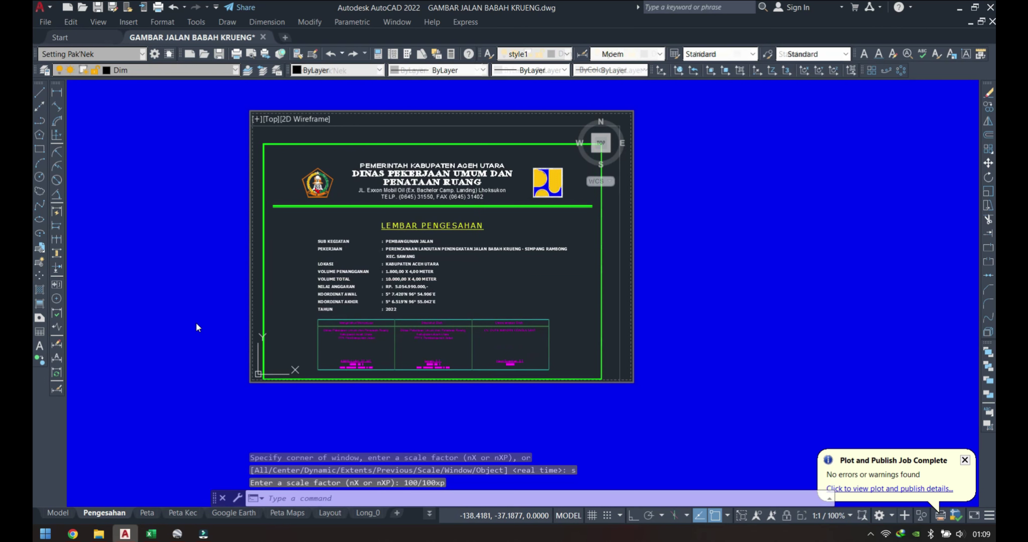
pyautogui.doubleClick(197, 327)
# - Pan the Lembar Pengesahan sheet up and right inside the viewport, then check the fit in paper space
pyautogui.scroll(2, 273, 359)
pyautogui.scroll(2, 279, 355)
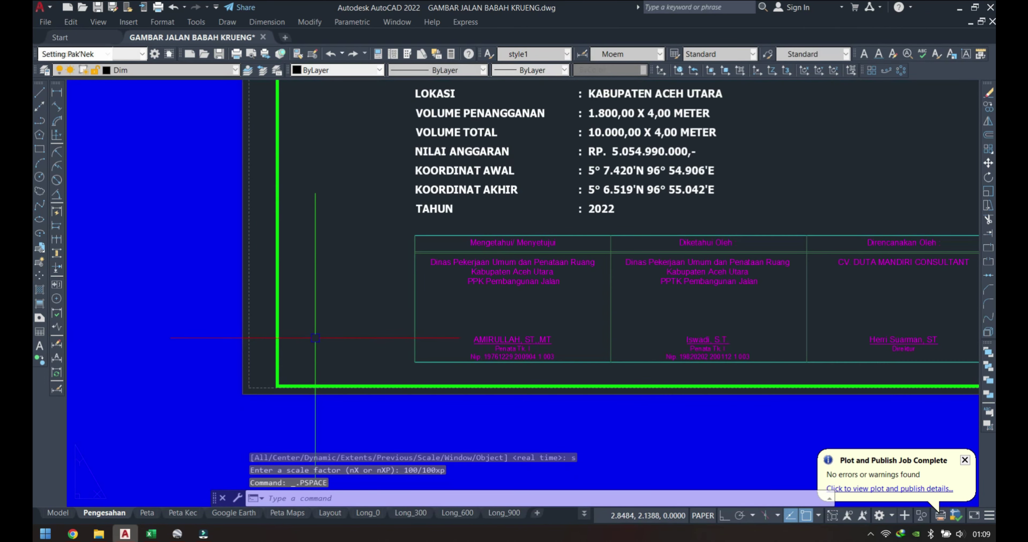
pyautogui.doubleClick(316, 338)
pyautogui.moveTo(310, 355)
pyautogui.mouseDown(button='middle')
pyautogui.moveTo(344, 298)
pyautogui.moveTo(364, 295)
pyautogui.moveTo(347, 316)
pyautogui.mouseUp(button='middle')
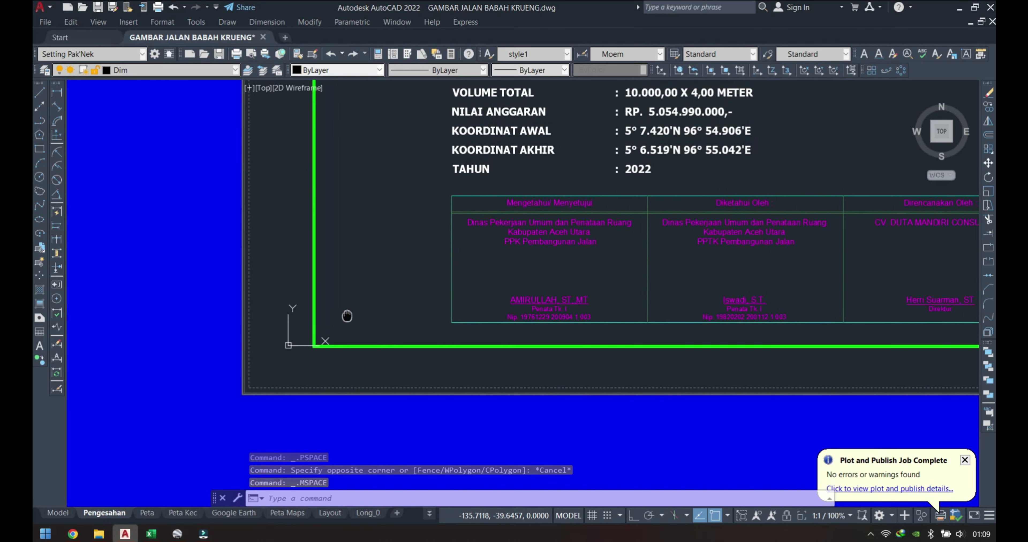
pyautogui.doubleClick(137, 337)
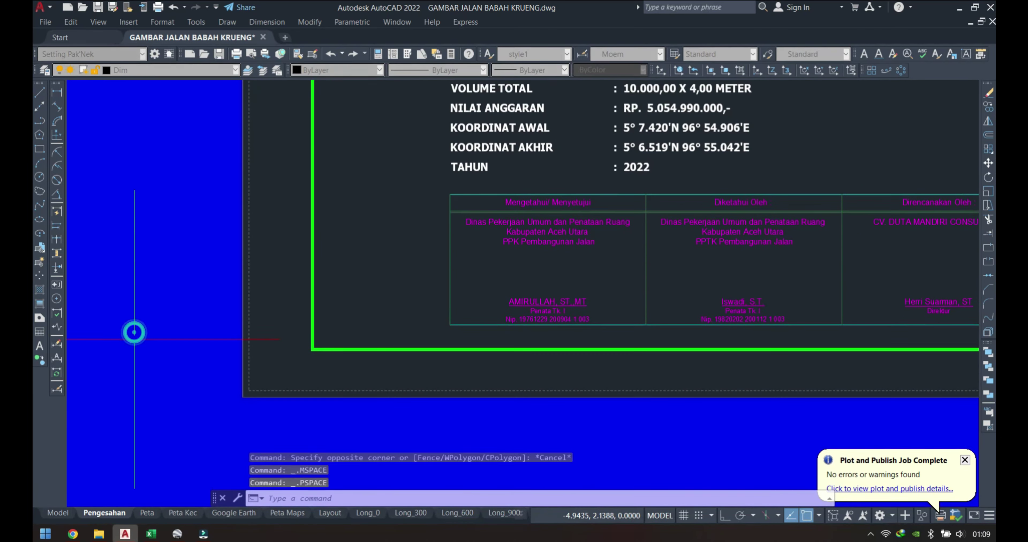
pyautogui.scroll(-5, 248, 293)
pyautogui.scroll(-3, 247, 293)
pyautogui.scroll(5, 559, 143)
pyautogui.scroll(2, 559, 142)
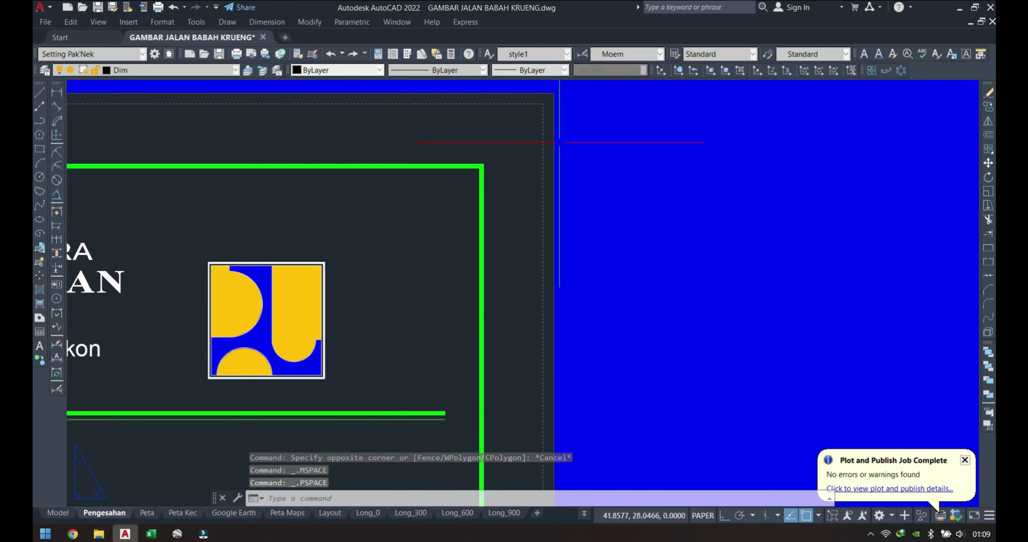
# - Nudge the sheet down-left so its top-right corner fits the viewport border, then recheck
pyautogui.moveTo(559, 143); pyautogui.dragTo(497, 232, button='middle')
pyautogui.scroll(2, 557, 166)
pyautogui.scroll(2, 383, 264)
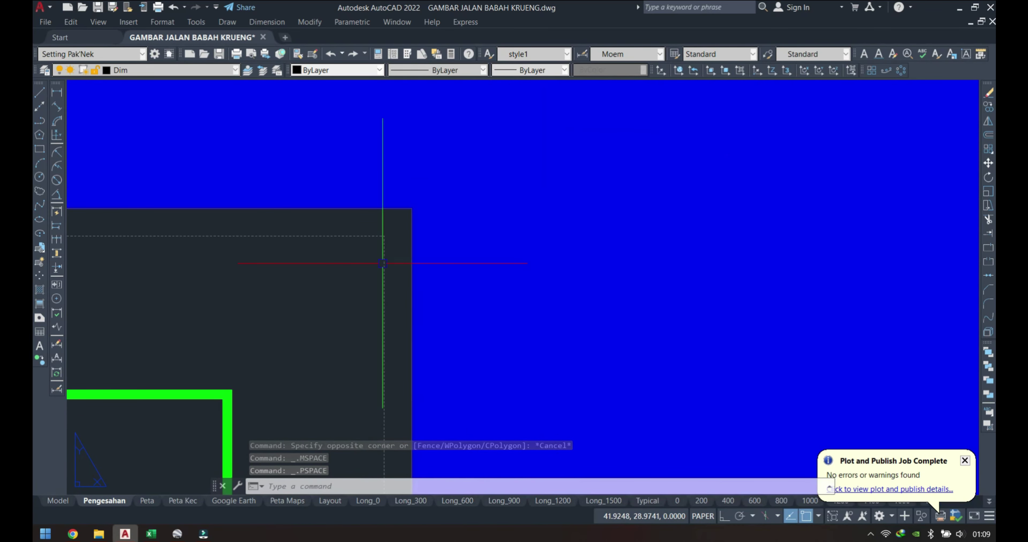
pyautogui.doubleClick(383, 263)
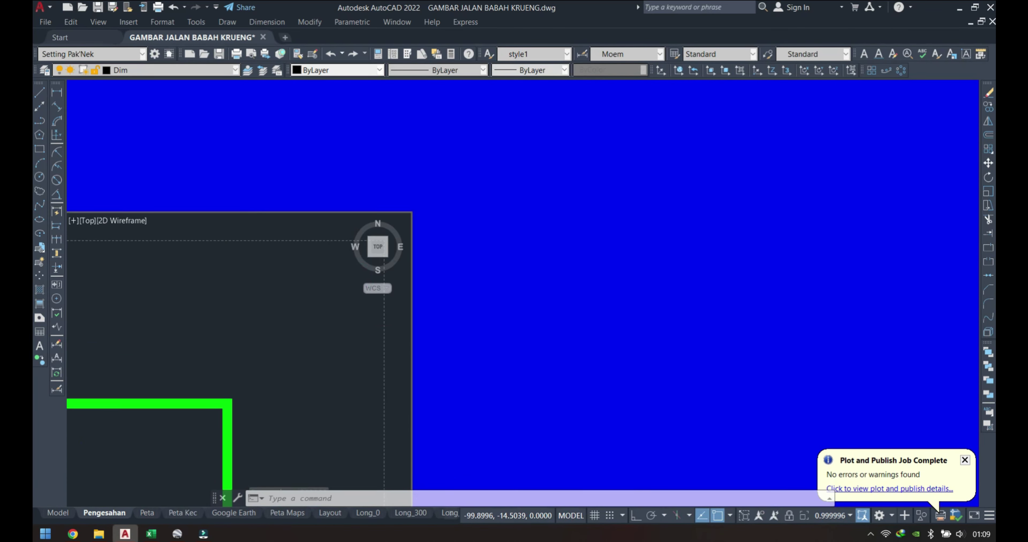
pyautogui.moveTo(249, 321)
pyautogui.mouseDown(button='middle')
pyautogui.moveTo(234, 333)
pyautogui.moveTo(247, 319)
pyautogui.mouseUp(button='middle')
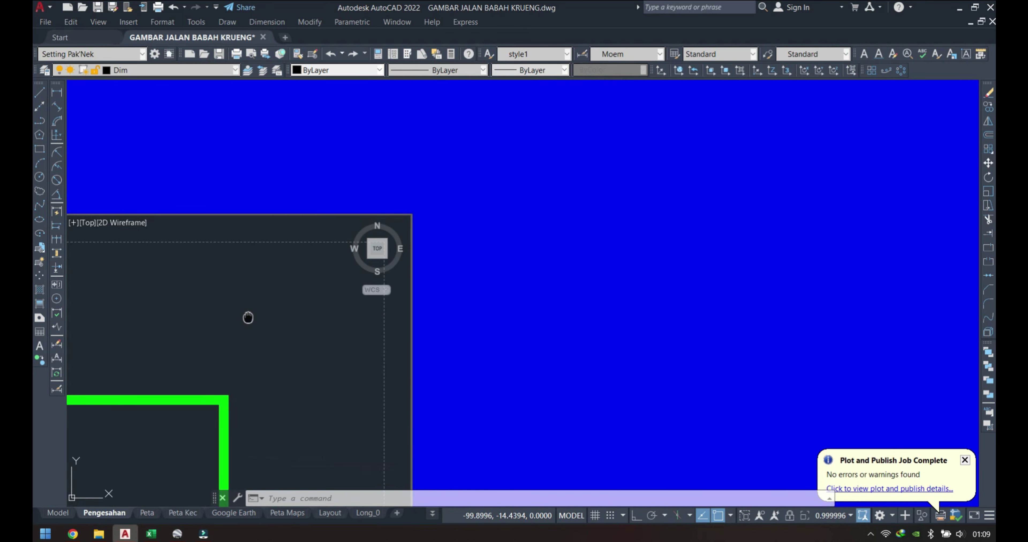
pyautogui.doubleClick(494, 303)
pyautogui.scroll(-10, 595, 252)
pyautogui.scroll(-2, 603, 248)
pyautogui.scroll(2, 576, 343)
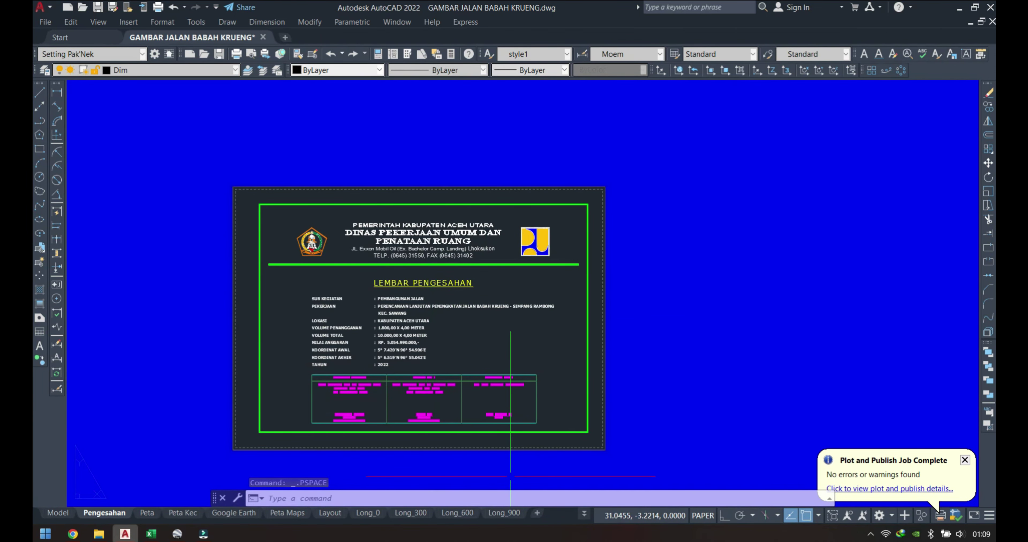
pyautogui.hotkey('ctrl', 'p')
pyautogui.click(321, 420)
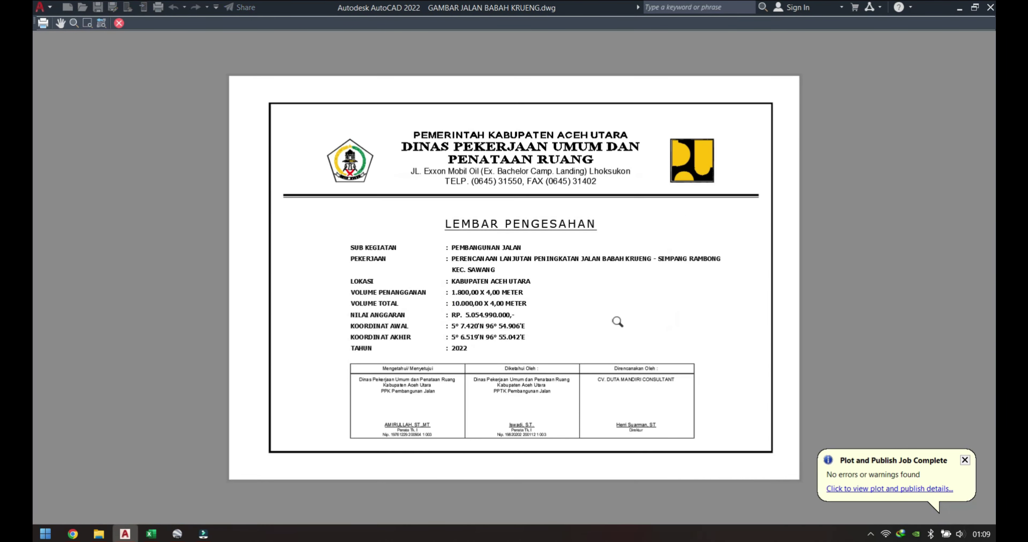
pyautogui.press('Escape')
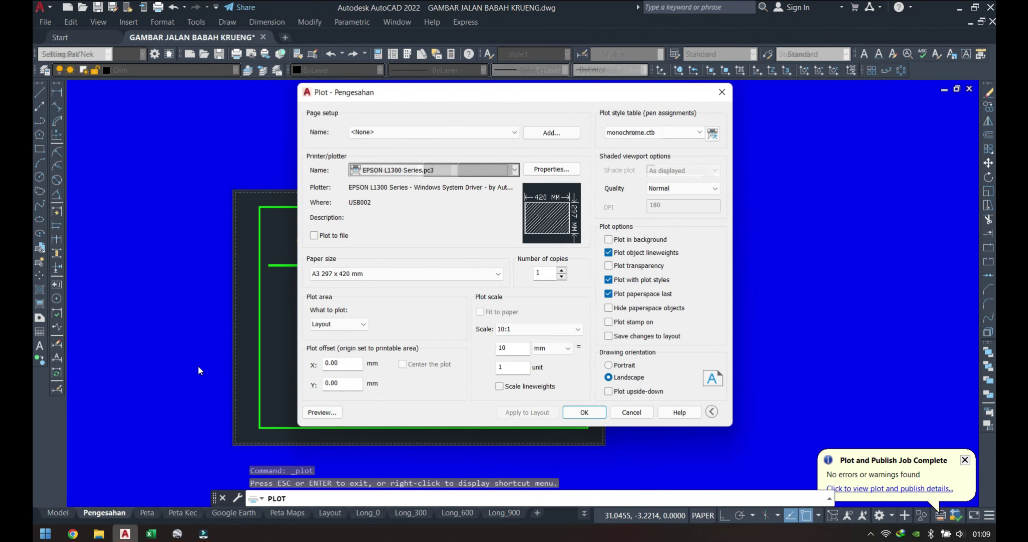
pyautogui.press('Escape')
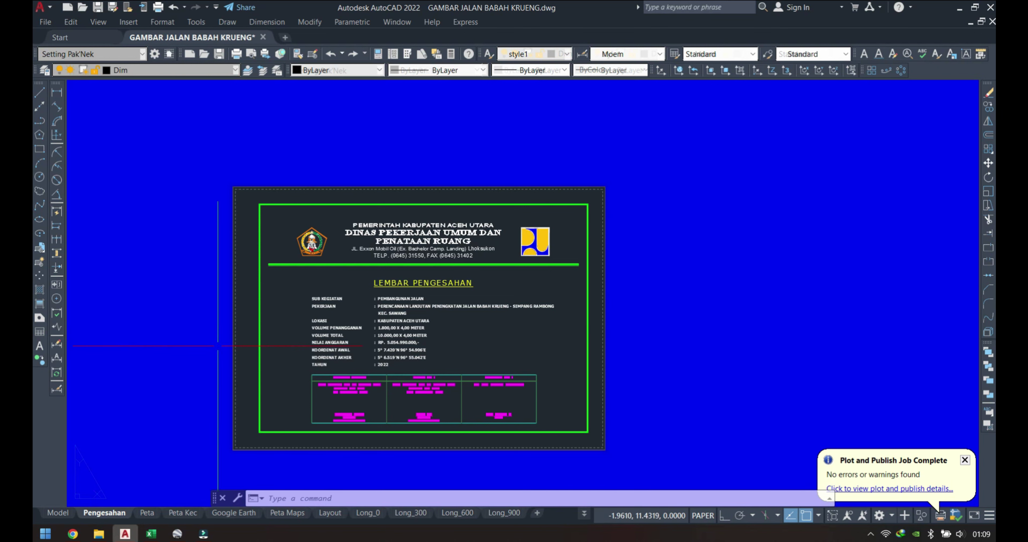
pyautogui.click(869, 536)
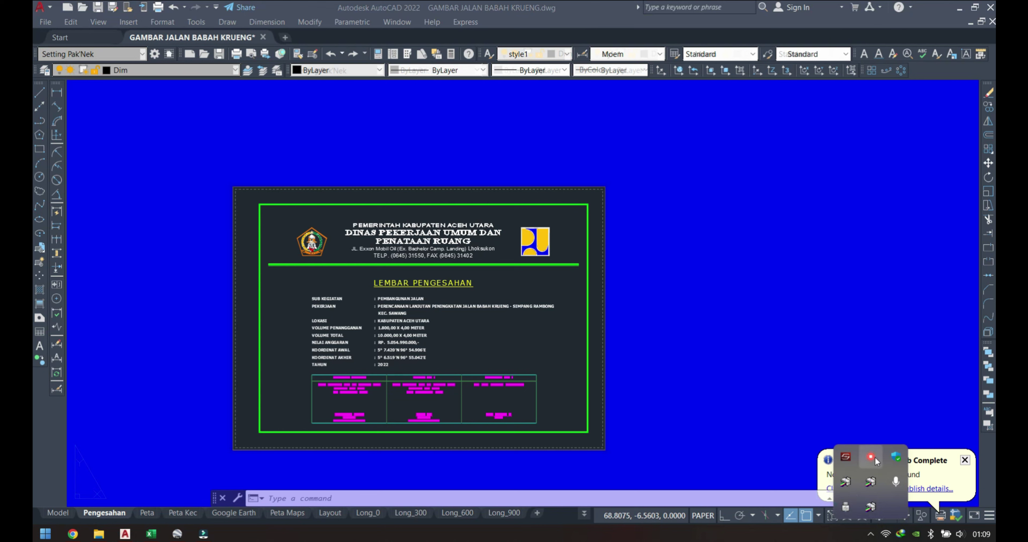